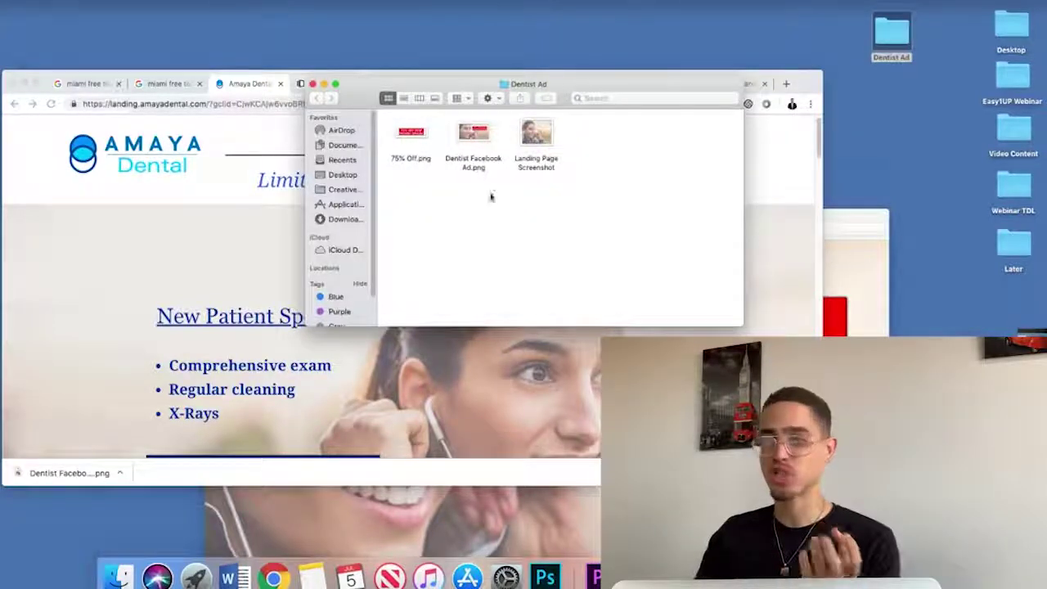
# View the Dentist Facebook Ad.png image from the Dentist Ad folder, and close both the preview and the folder.
pyautogui.doubleClick(472, 137)
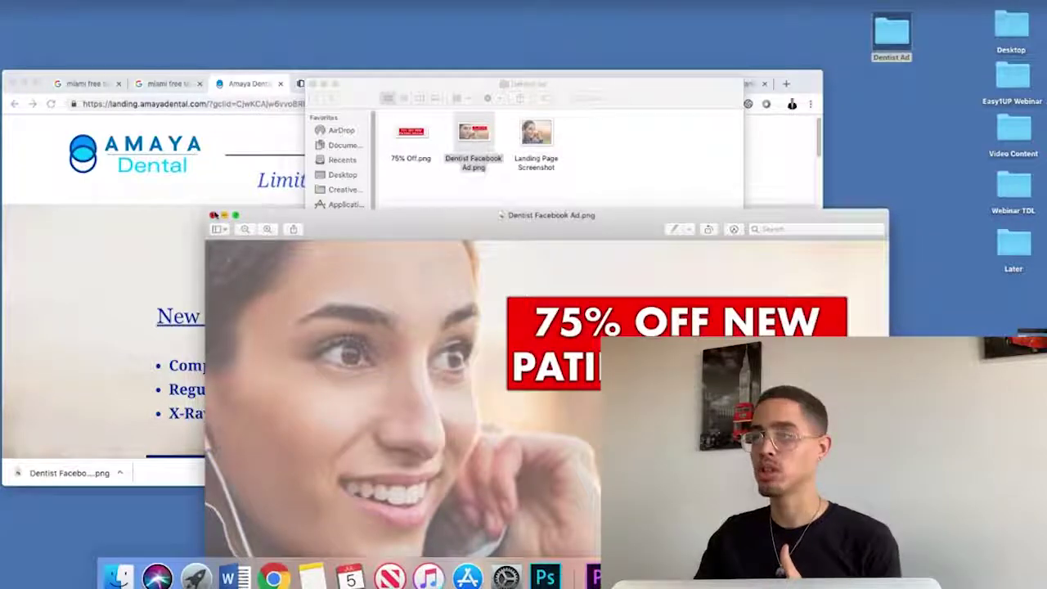
pyautogui.click(214, 216)
pyautogui.click(311, 84)
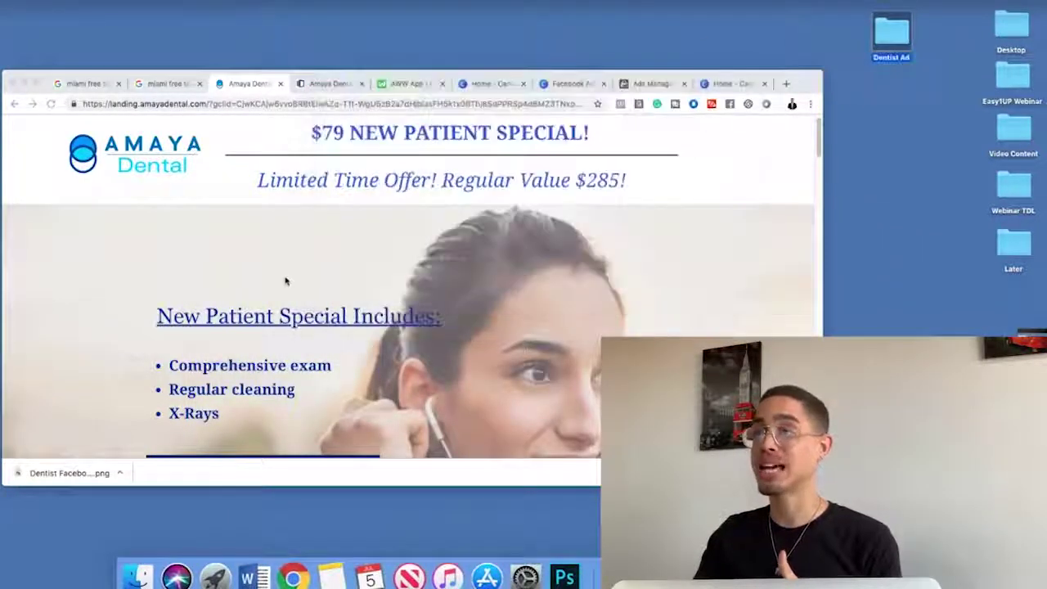
# Switch to Facebook Ads Manager and start a new campaign named "Dentist Retargeting Ad".
pyautogui.click(619, 85)
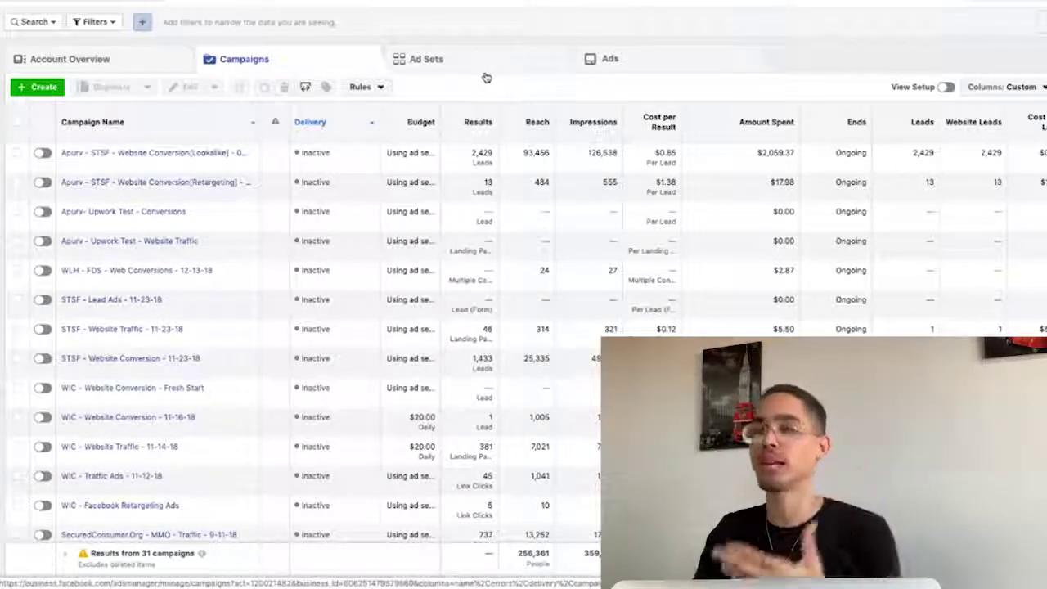
pyautogui.click(43, 88)
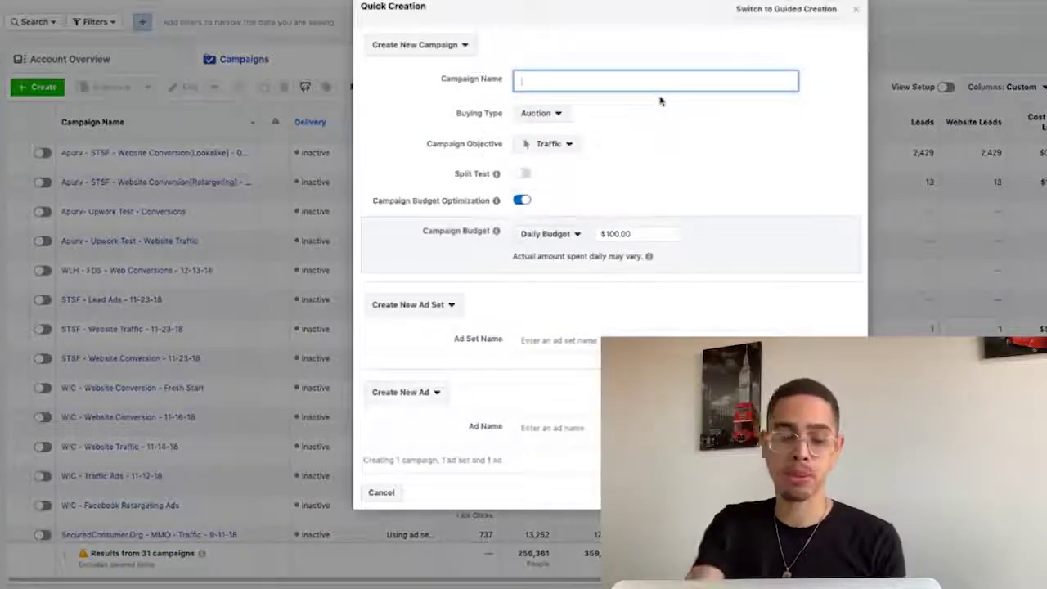
pyautogui.write('Del')
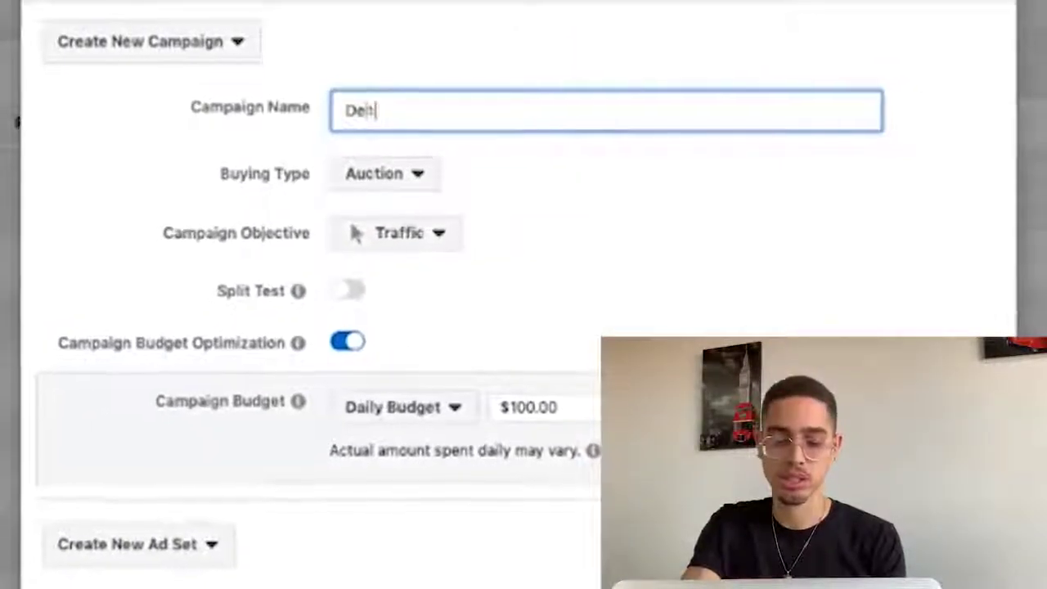
pyautogui.write('tist Retar')
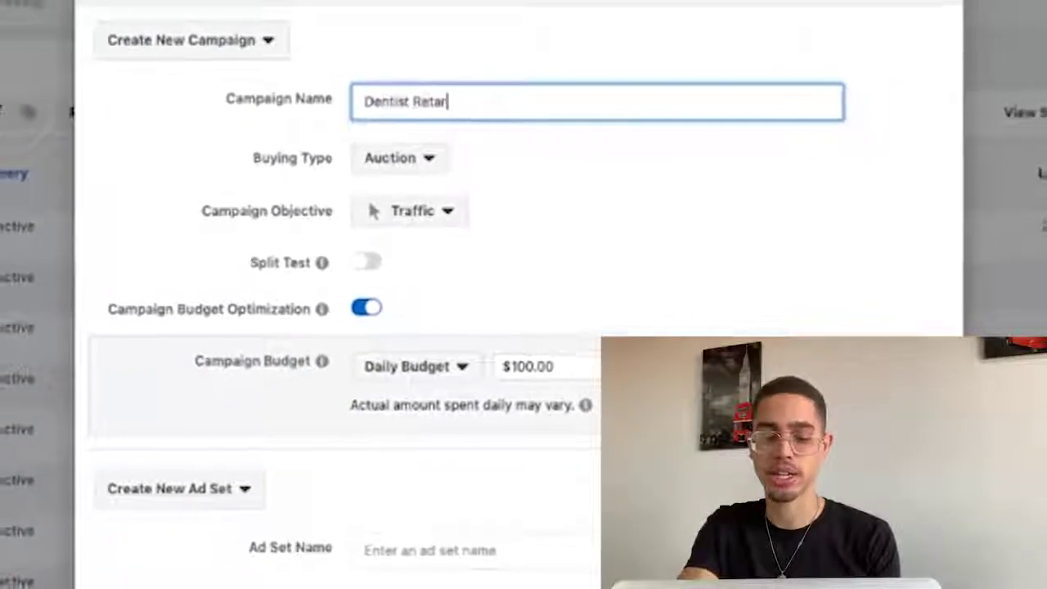
pyautogui.write('geting Ad')
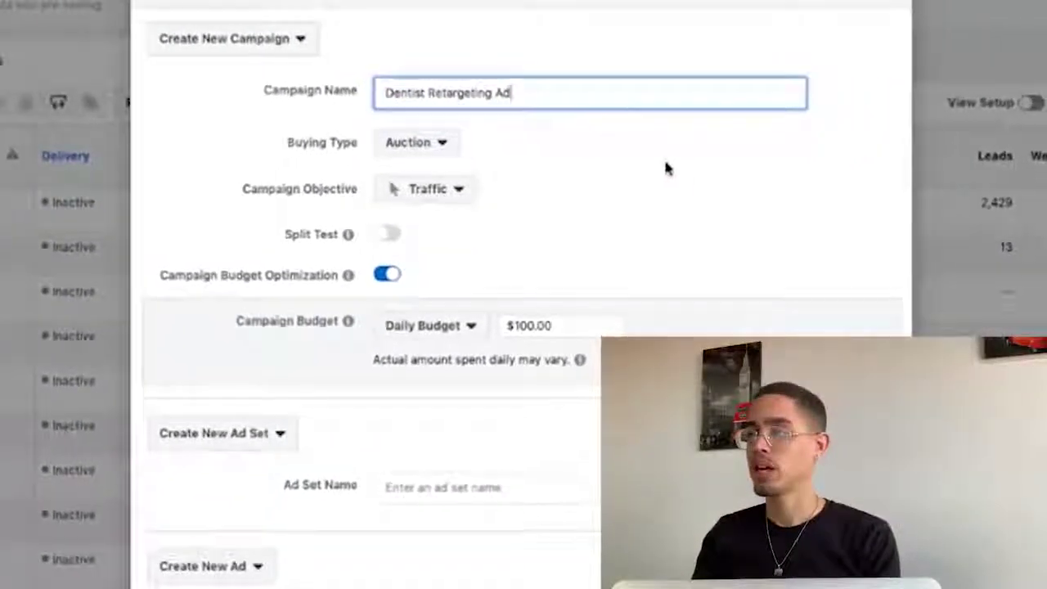
# Set the campaign objective to Conversions with a $20.00 daily budget and save the campaign as a draft.
pyautogui.click(451, 190)
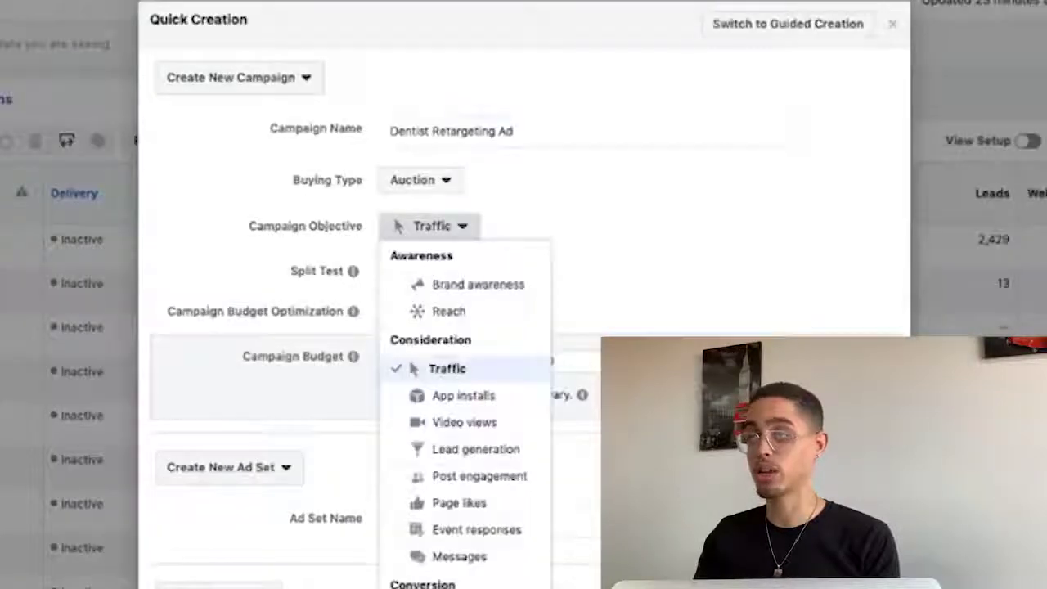
pyautogui.click(450, 586)
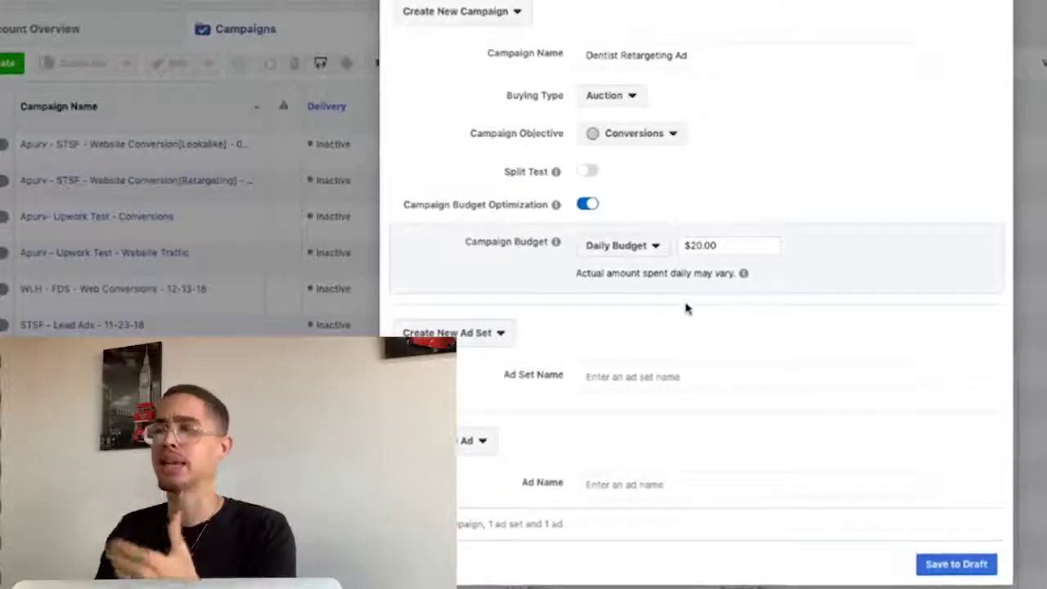
pyautogui.click(965, 569)
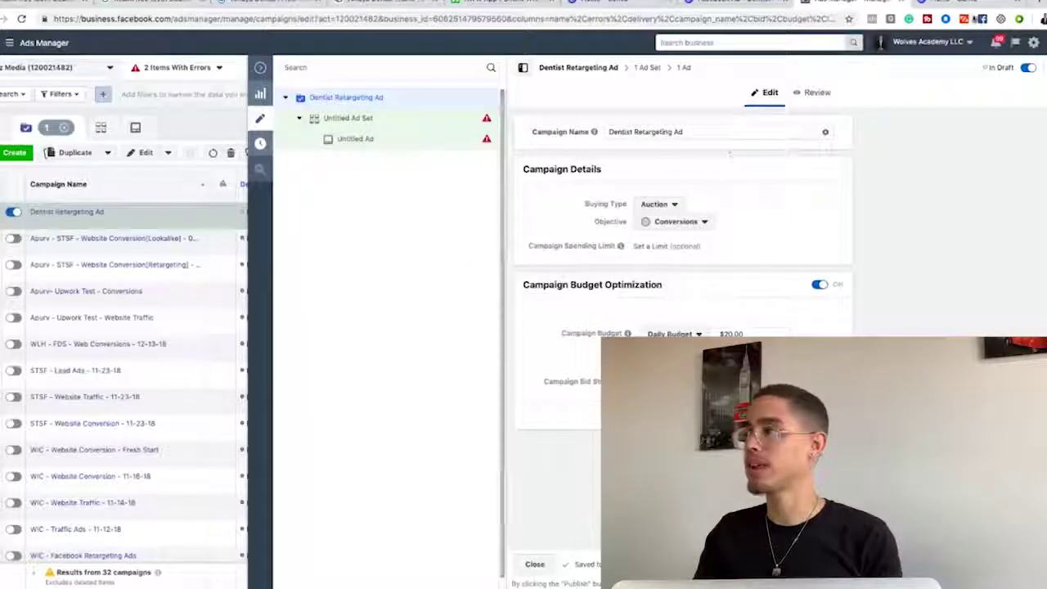
# Open facebook.com in a new browser tab.
pyautogui.click(1037, 5)
pyautogui.write('facebook.com')
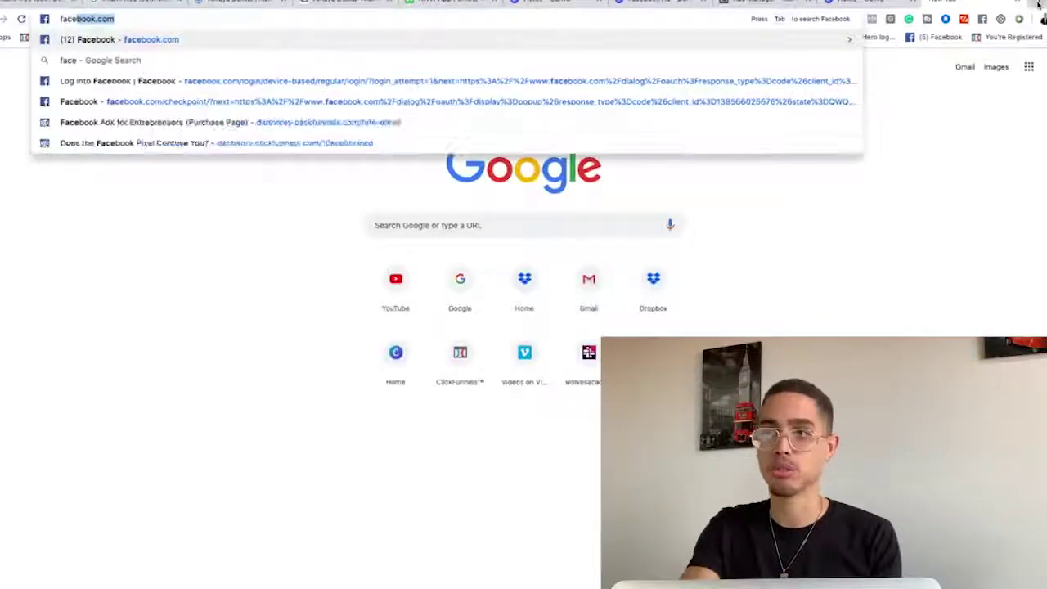
pyautogui.press('Return')
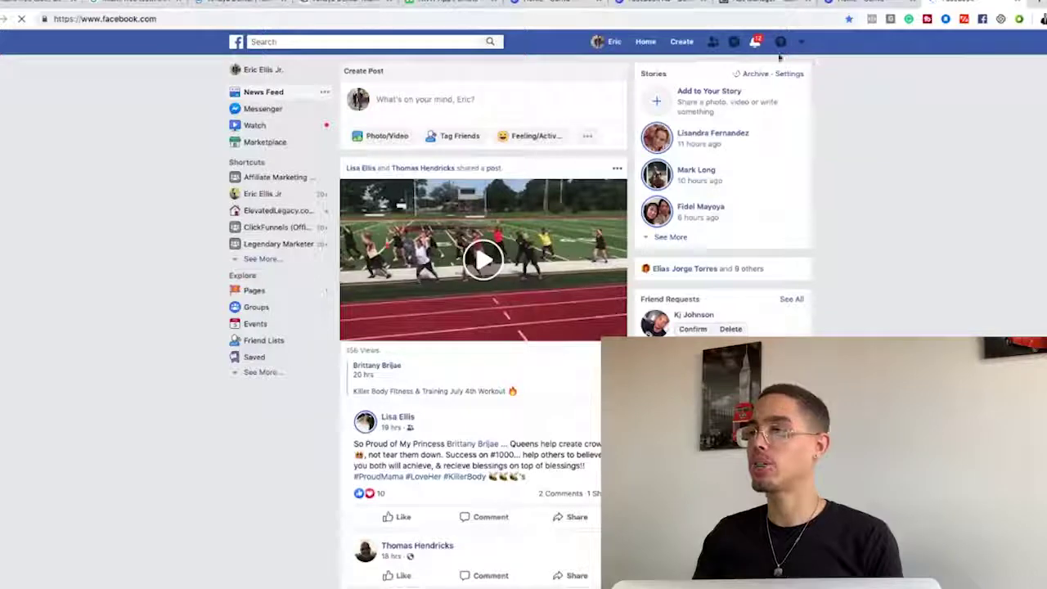
pyautogui.click(345, 18)
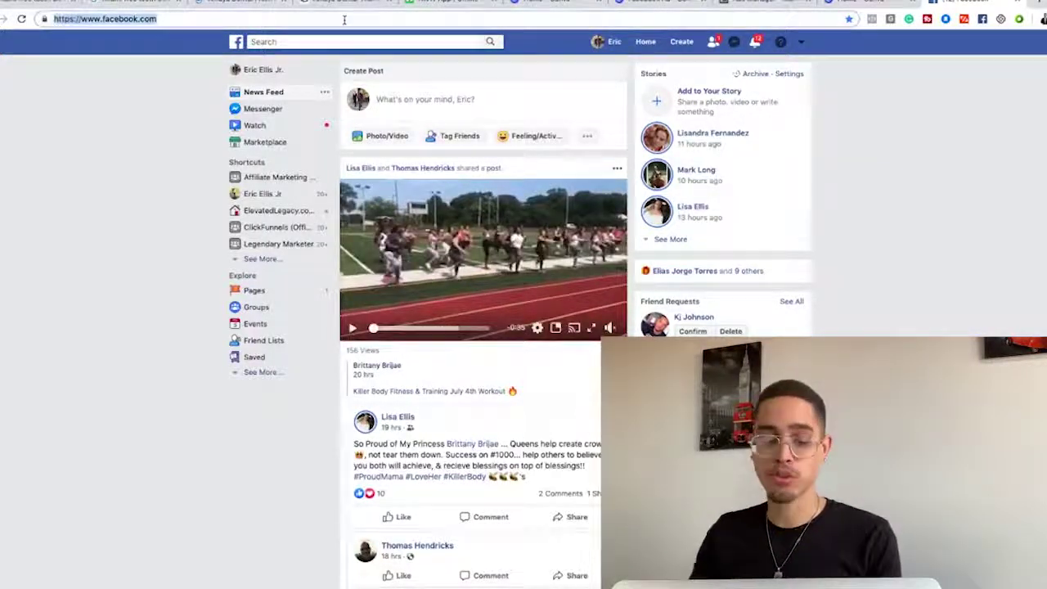
pyautogui.write('business')
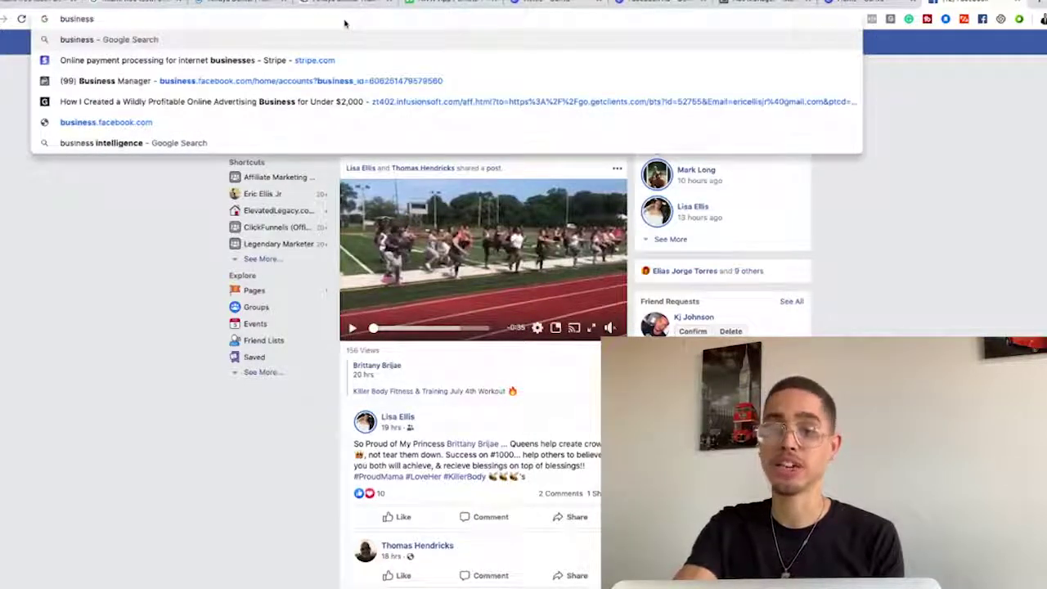
pyautogui.press('BackSpace')
pyautogui.press('BackSpace')
pyautogui.press('BackSpace')
pyautogui.press('BackSpace')
pyautogui.press('BackSpace')
pyautogui.press('BackSpace')
pyautogui.press('BackSpace')
pyautogui.press('BackSpace')
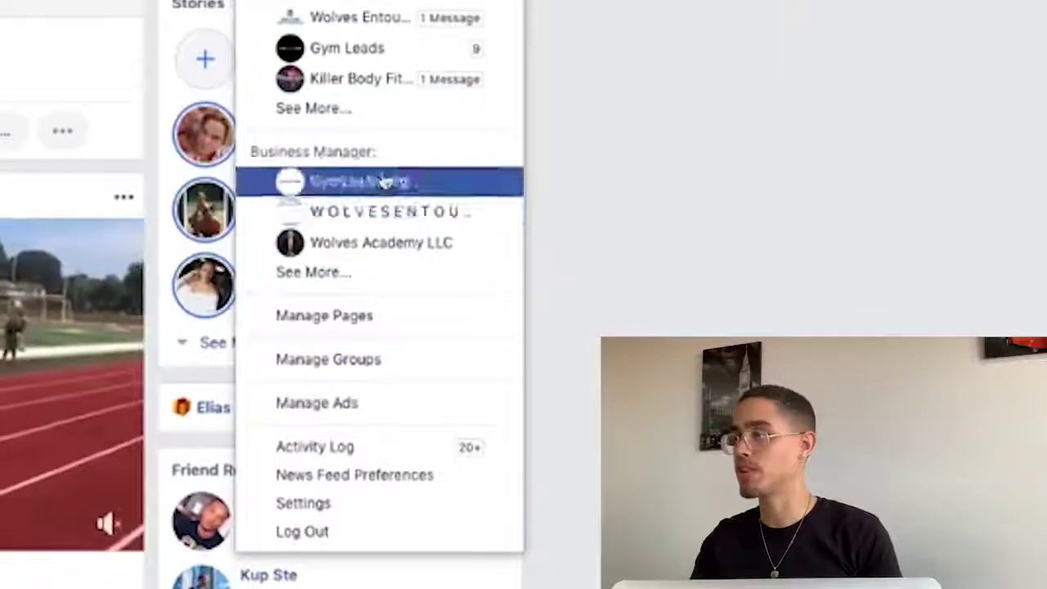
# View the Business Manager accounts available from the Facebook home page and return to the campaign draft in Ads Manager.
pyautogui.moveTo(251, 150); pyautogui.dragTo(342, 273)
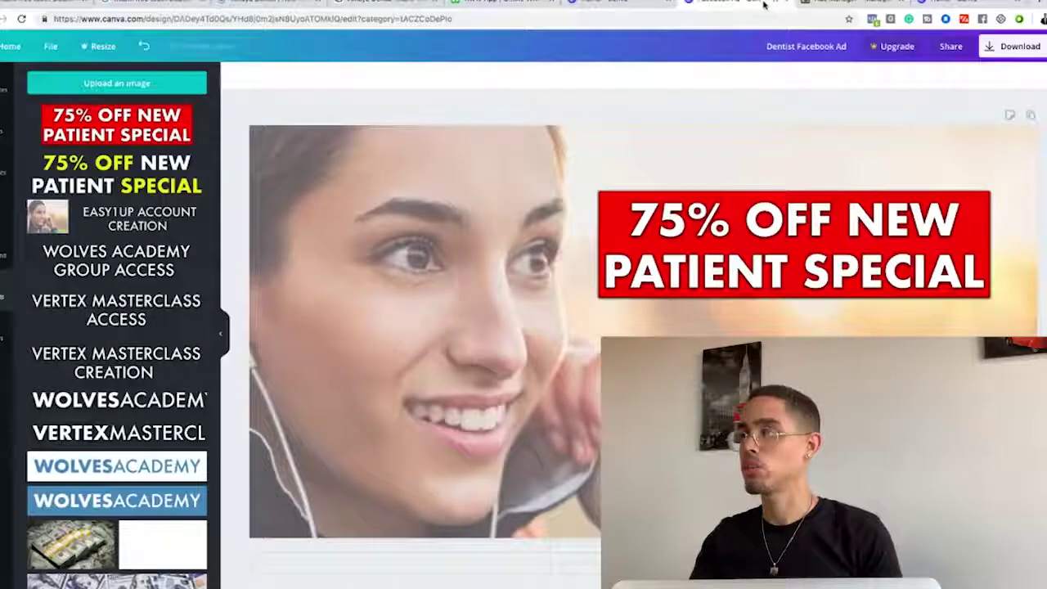
pyautogui.click(846, 4)
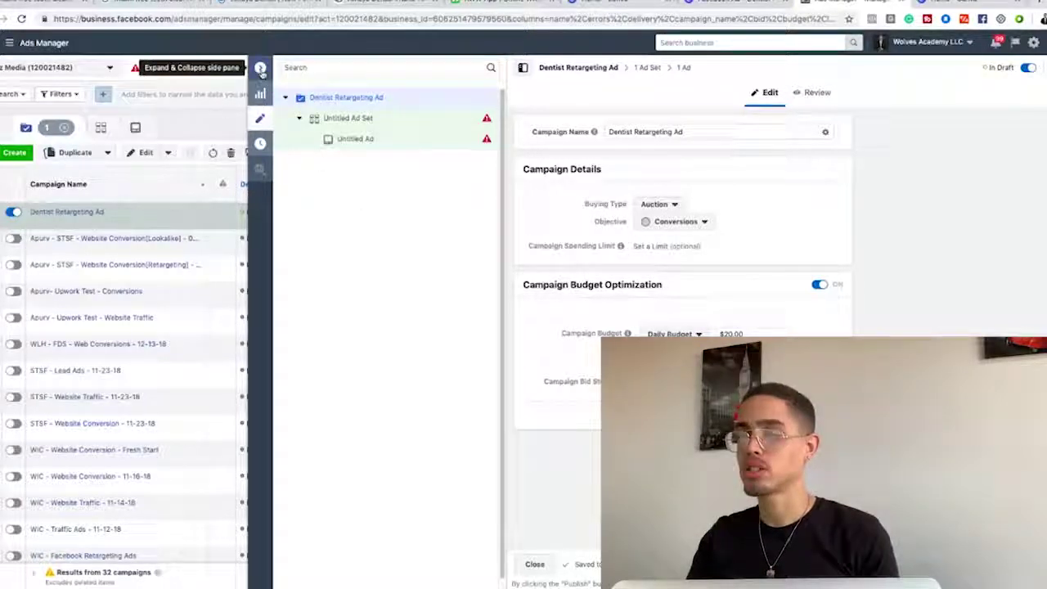
# Set the website conversion event of the campaign's untitled ad set to Lead.
pyautogui.click(357, 123)
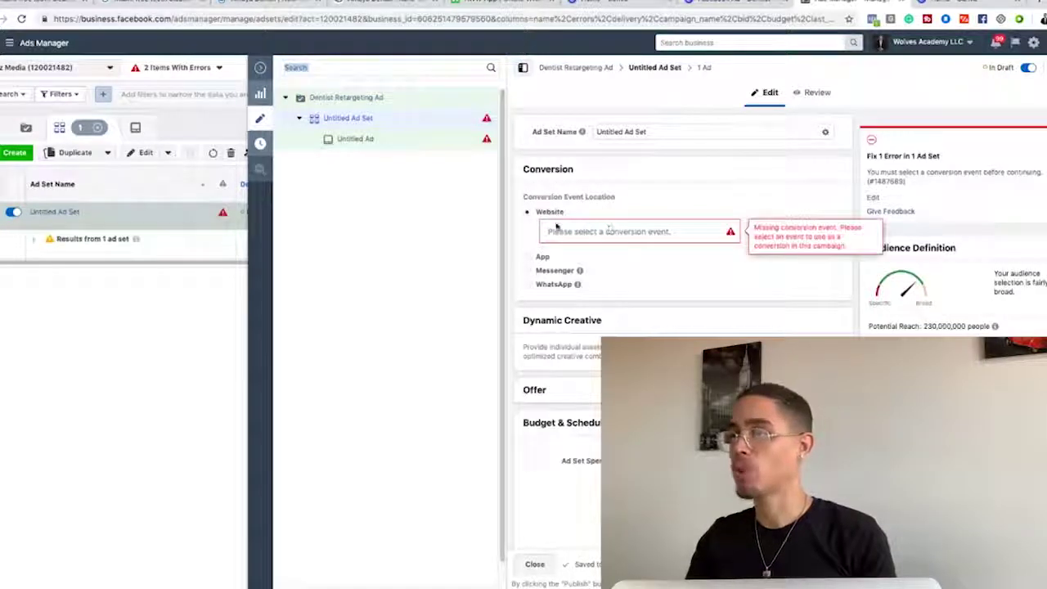
pyautogui.click(573, 233)
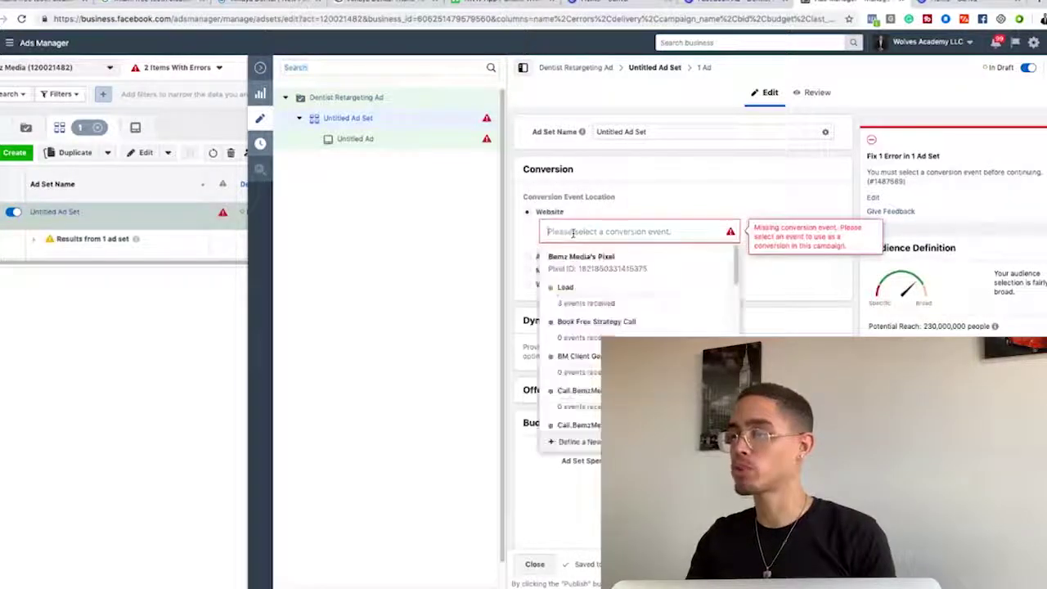
pyautogui.click(599, 301)
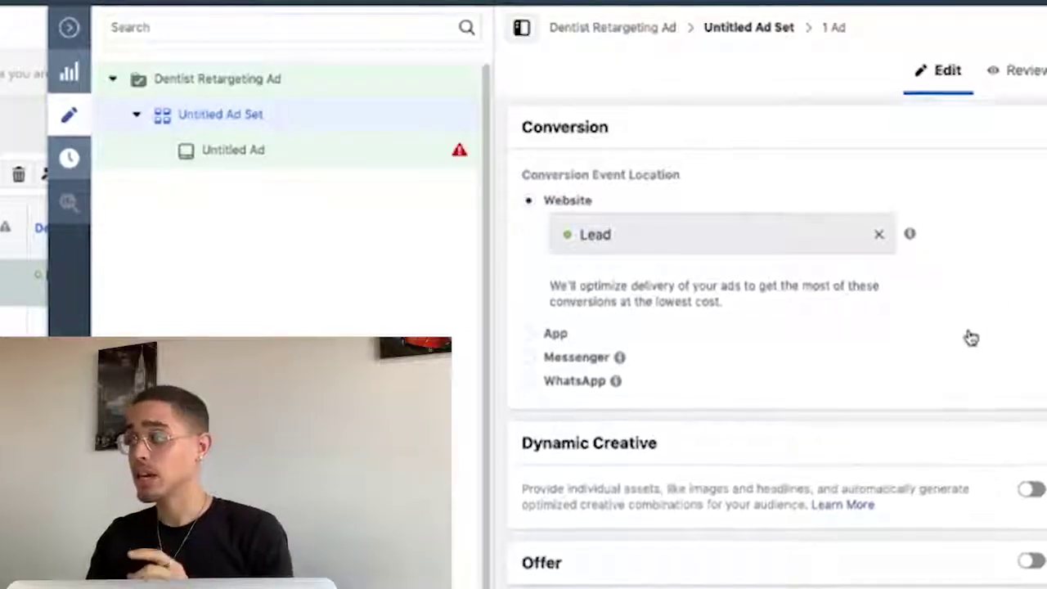
# Start creating a new custom audience based on website traffic in the ad set's Audience section.
pyautogui.scroll(-5, 971, 337)
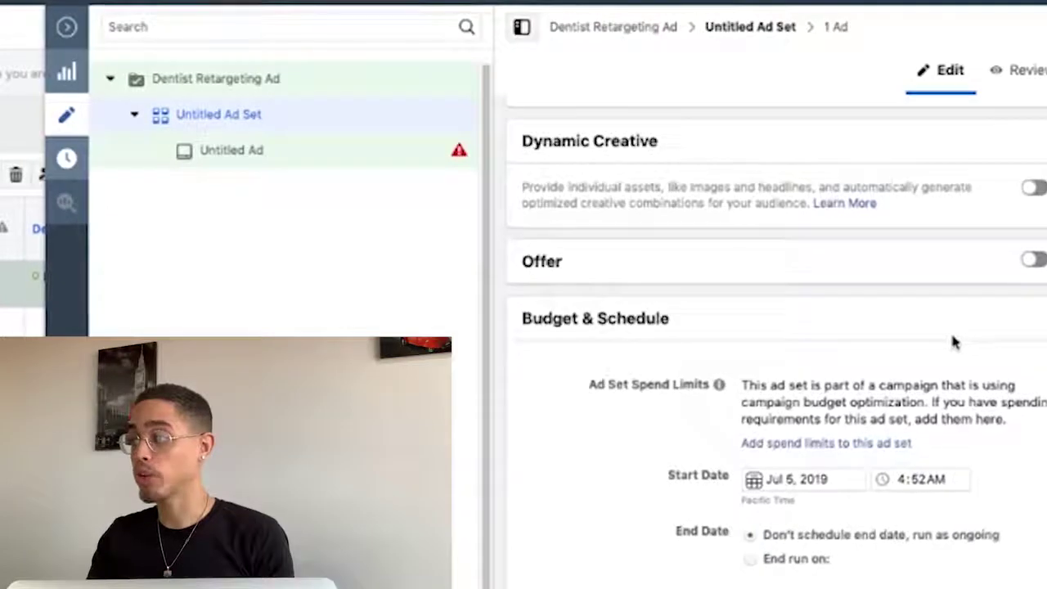
pyautogui.scroll(-2, 913, 375)
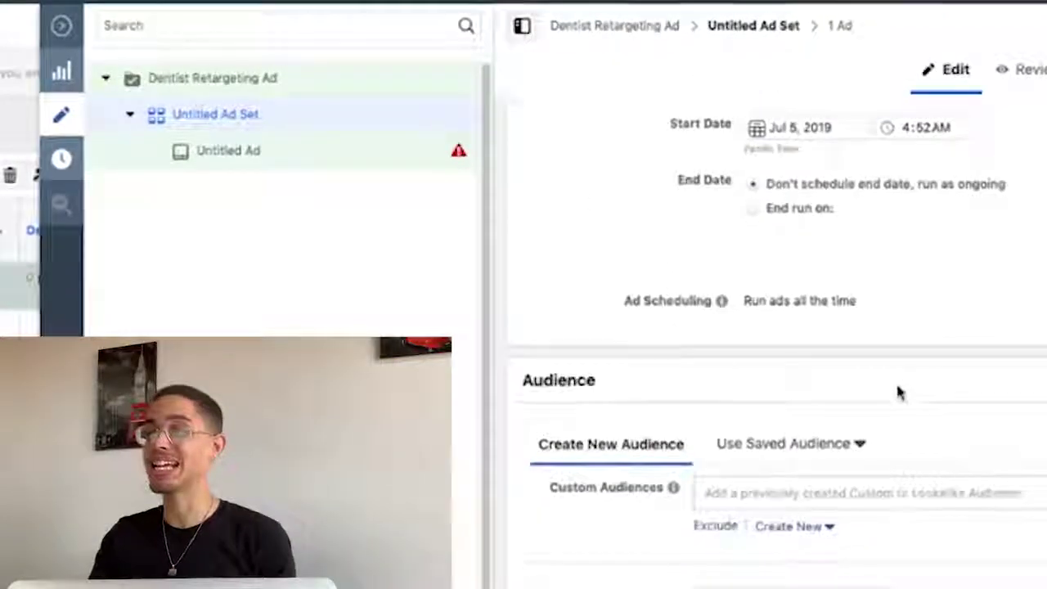
pyautogui.scroll(6, 891, 381)
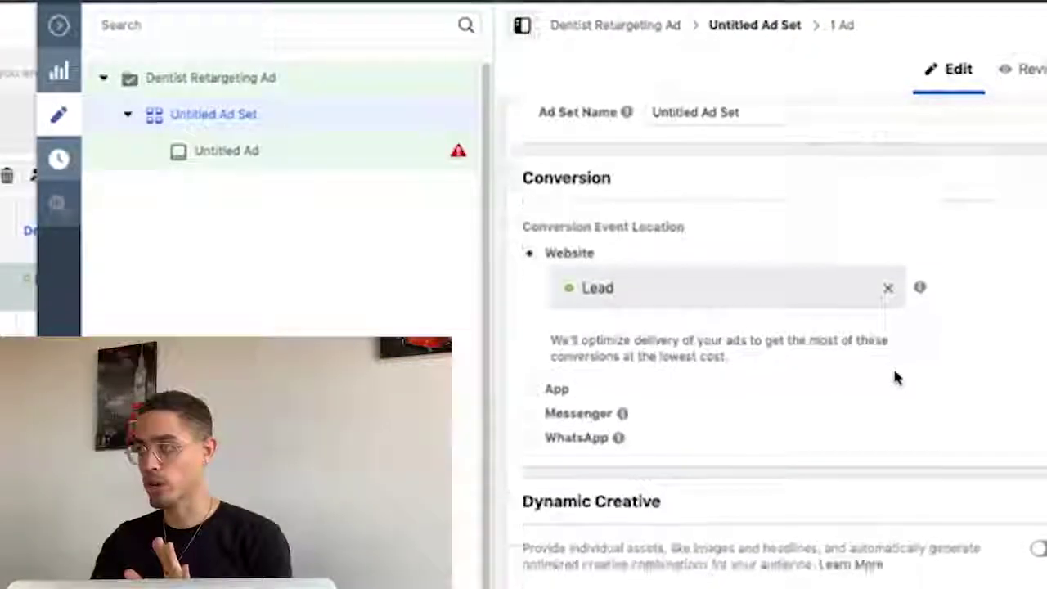
pyautogui.scroll(-10, 895, 372)
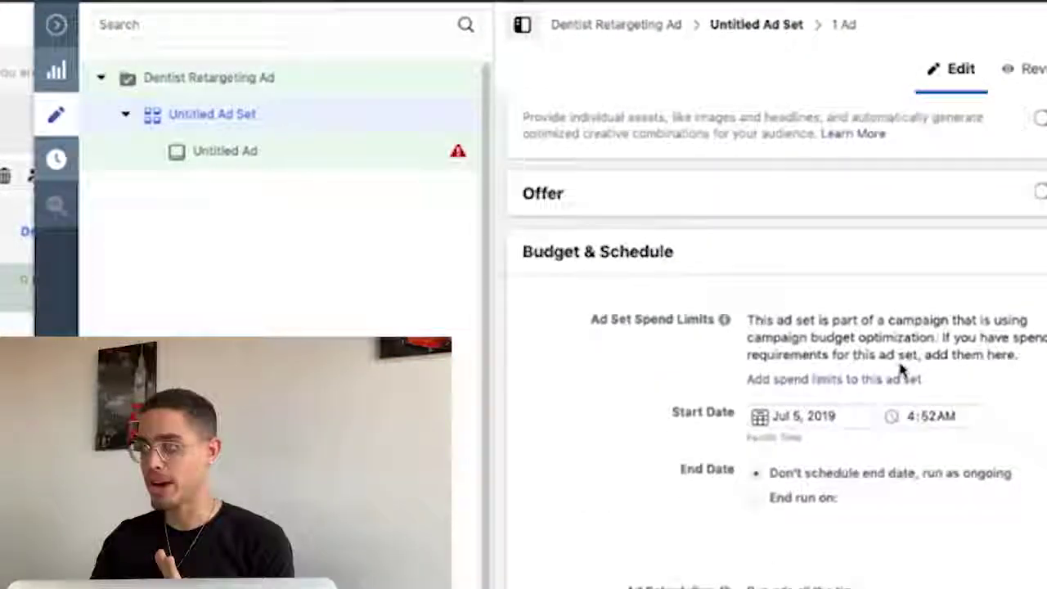
pyautogui.scroll(-1, 897, 374)
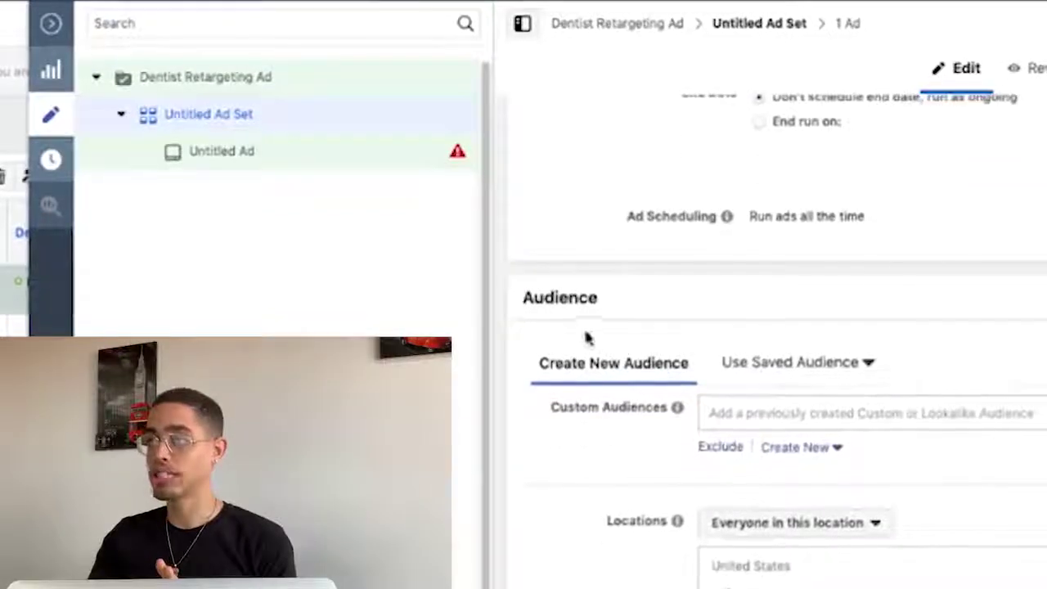
pyautogui.click(799, 458)
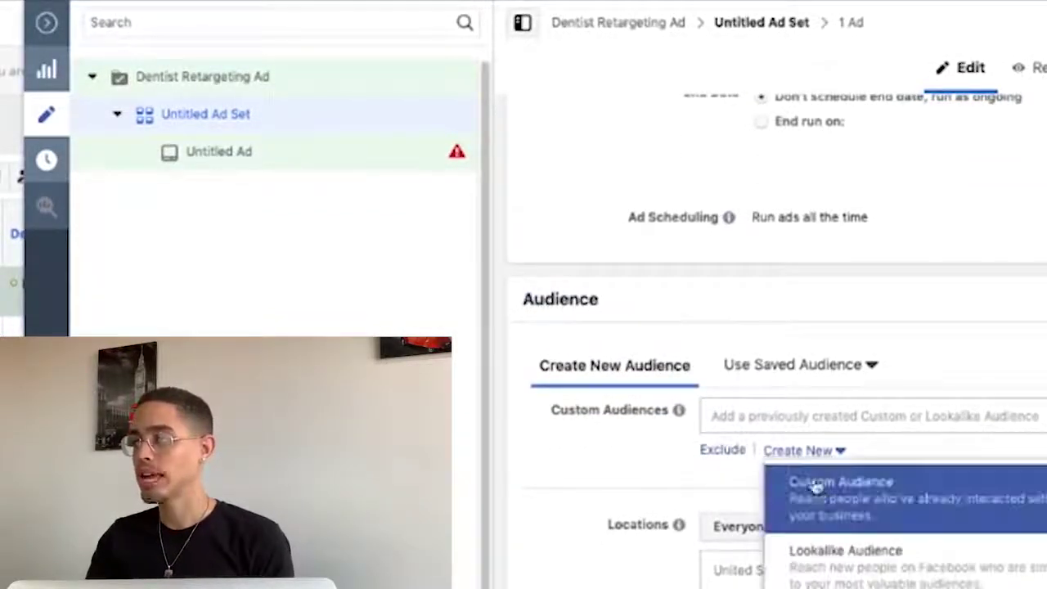
pyautogui.click(823, 500)
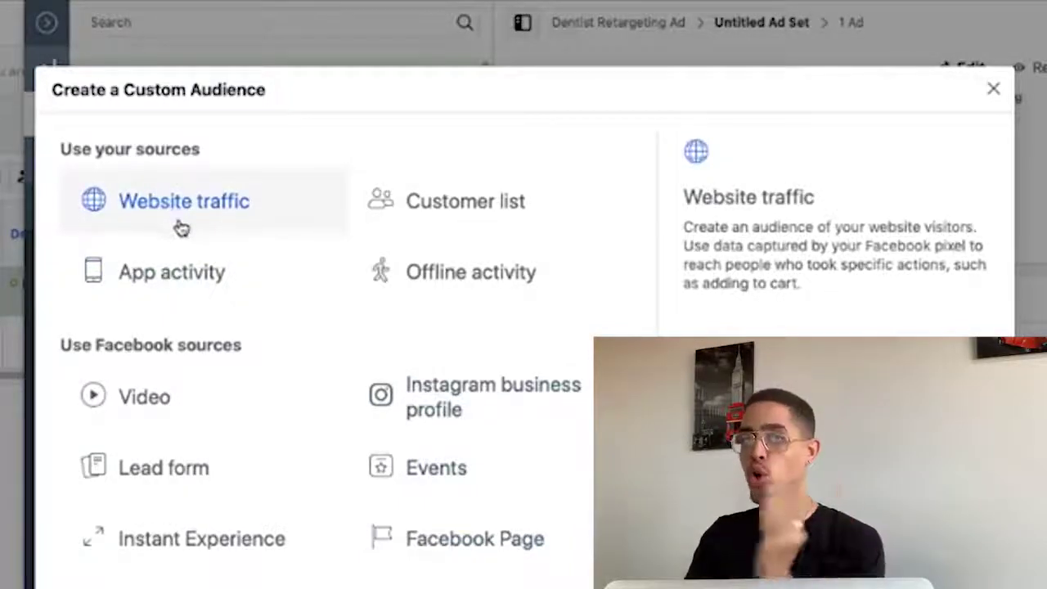
pyautogui.click(185, 225)
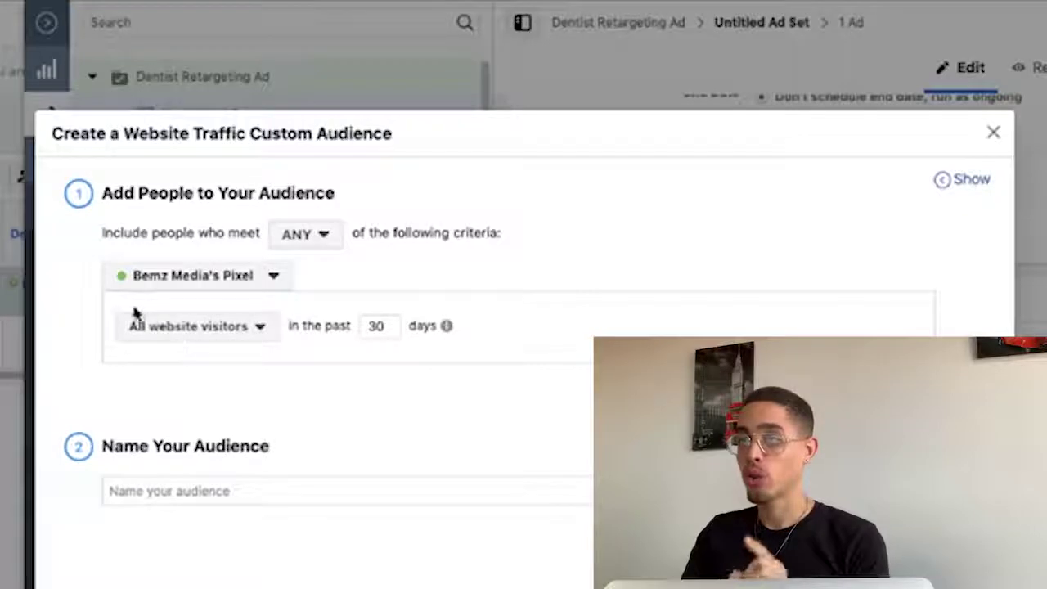
# Include people who visited specific web pages whose URL contains the copied landing.amayadental.com landing page address.
pyautogui.click(224, 336)
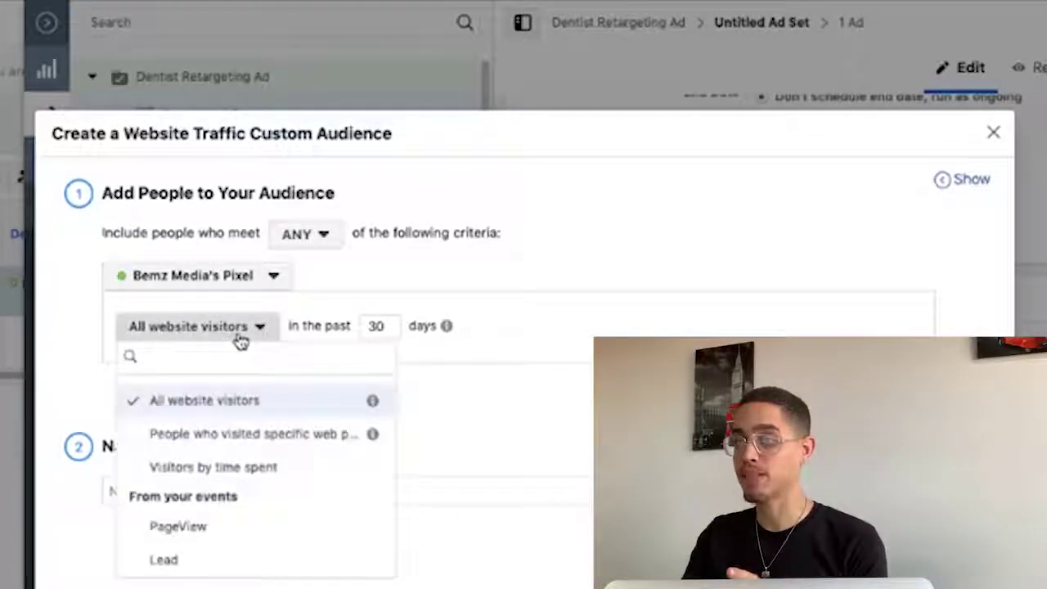
pyautogui.click(233, 440)
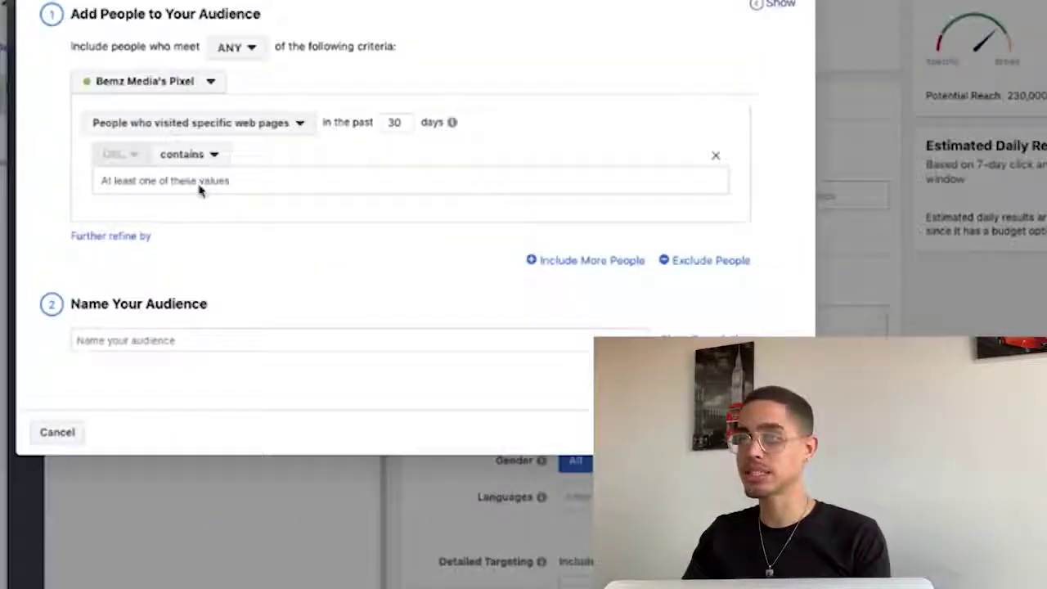
pyautogui.click(199, 181)
pyautogui.hotkey('ctrl', 'v')
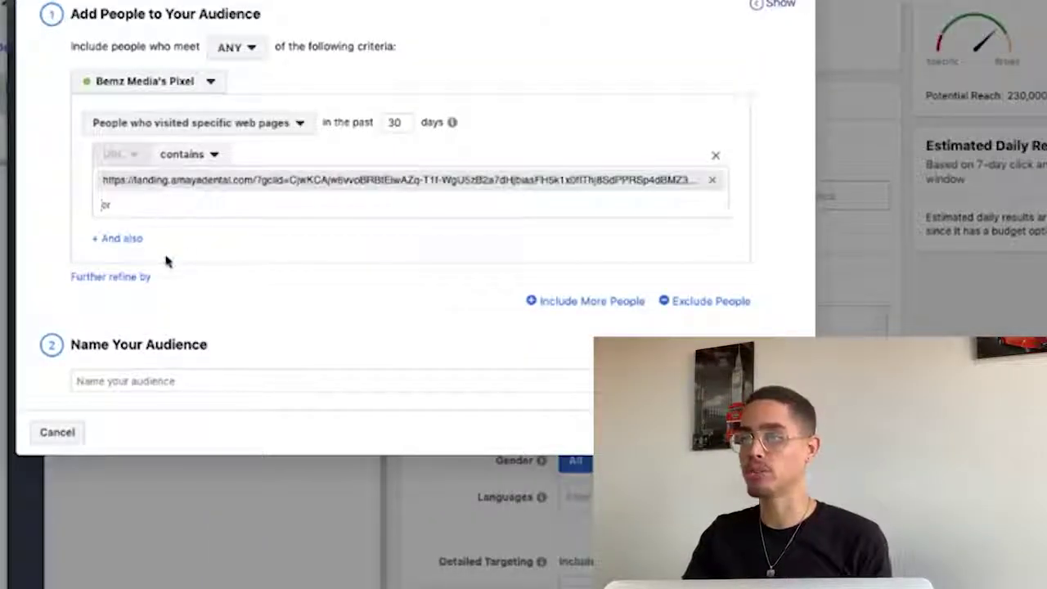
# Add an exclusion to the audience for people who triggered the pixel's Lead event.
pyautogui.click(704, 304)
pyautogui.click(196, 341)
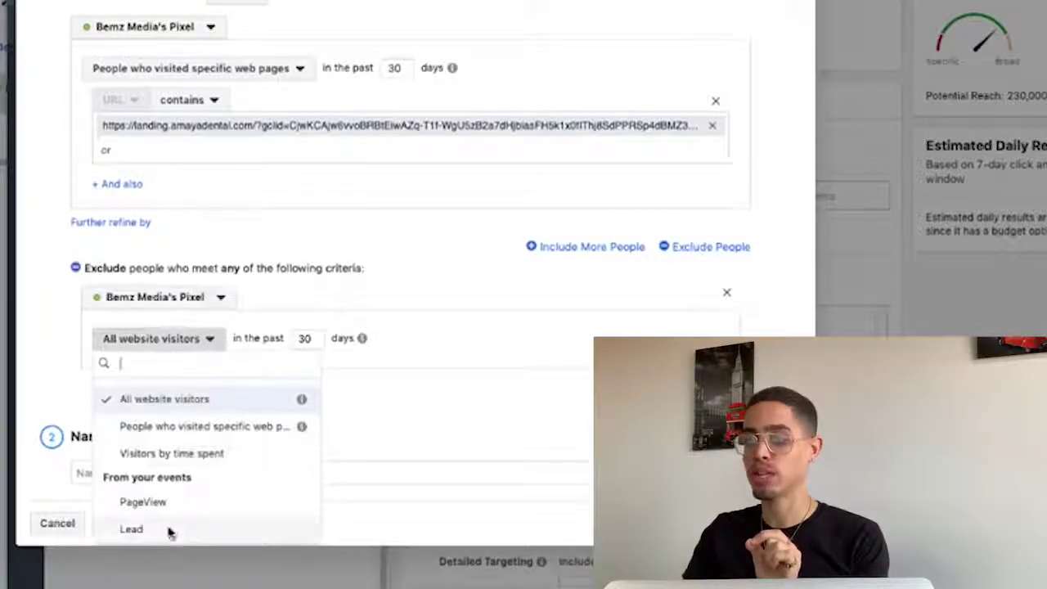
pyautogui.click(131, 529)
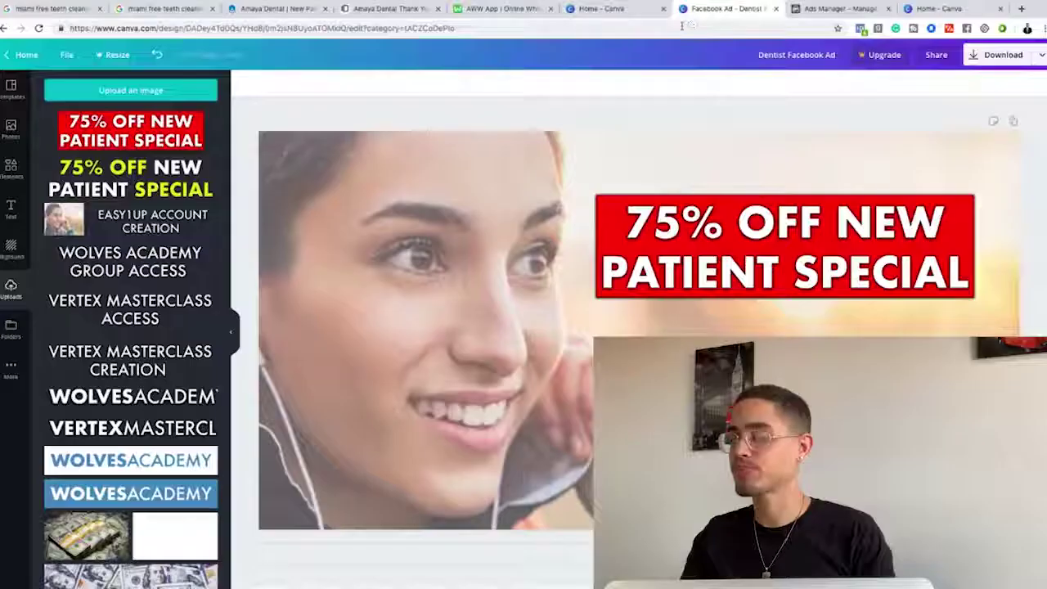
# Check the custom audience setup in Ads Manager and view the Amaya Dental new patient landing page.
pyautogui.click(834, 10)
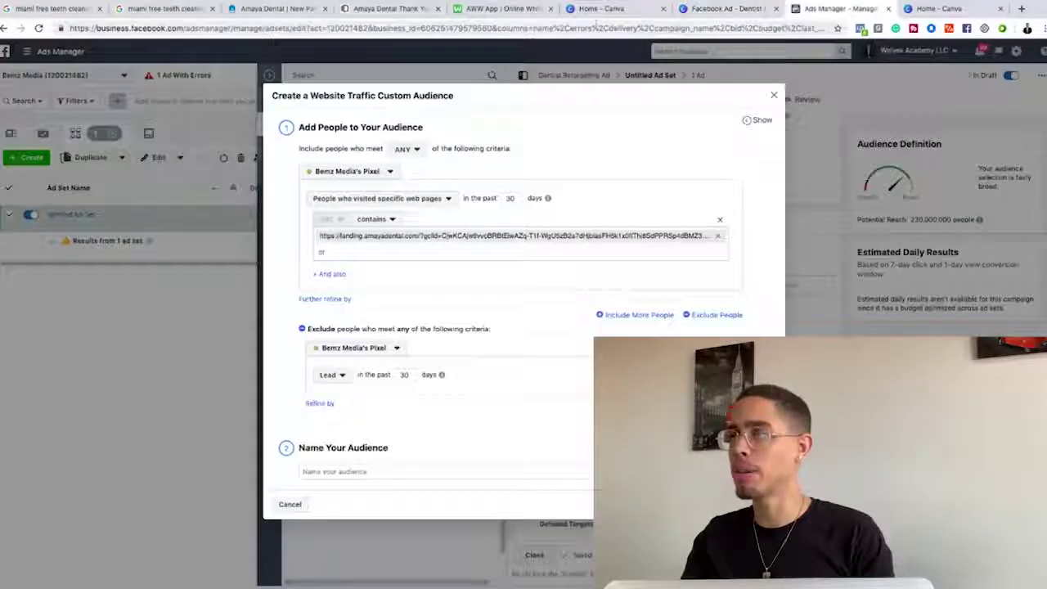
pyautogui.click(270, 9)
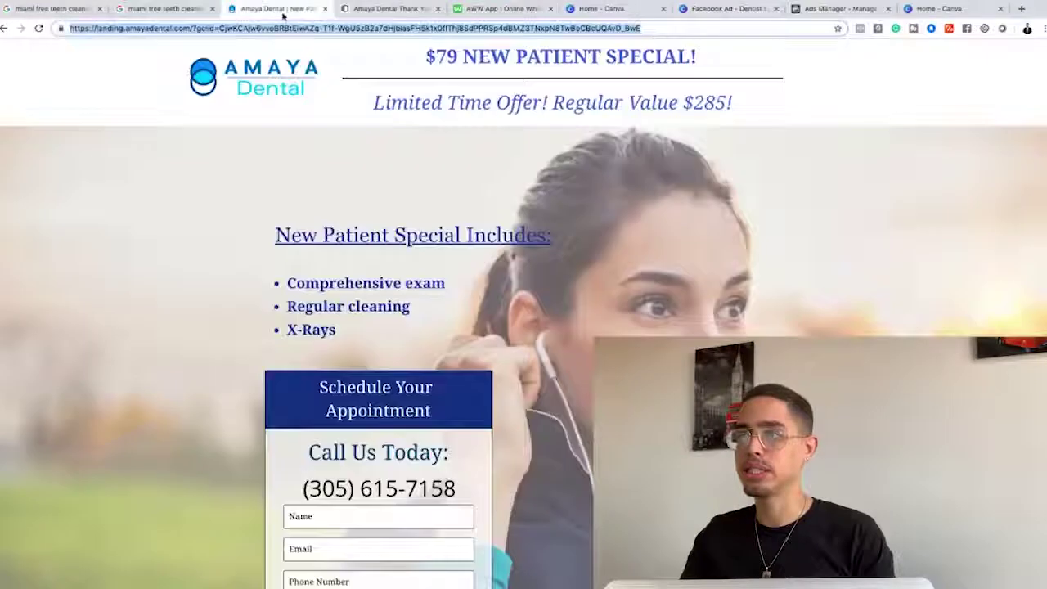
pyautogui.click(397, 10)
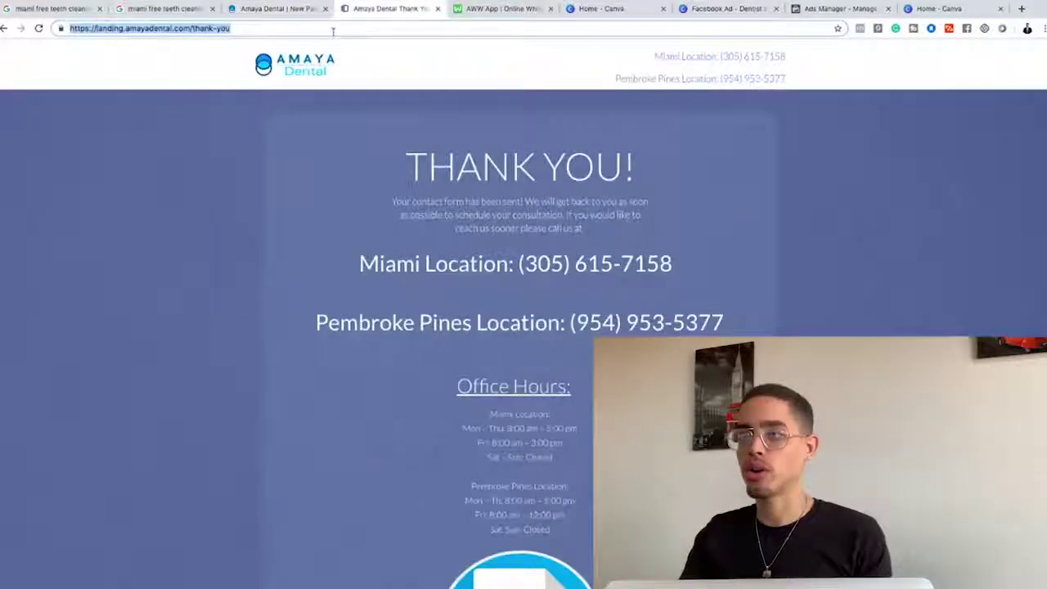
pyautogui.click(821, 11)
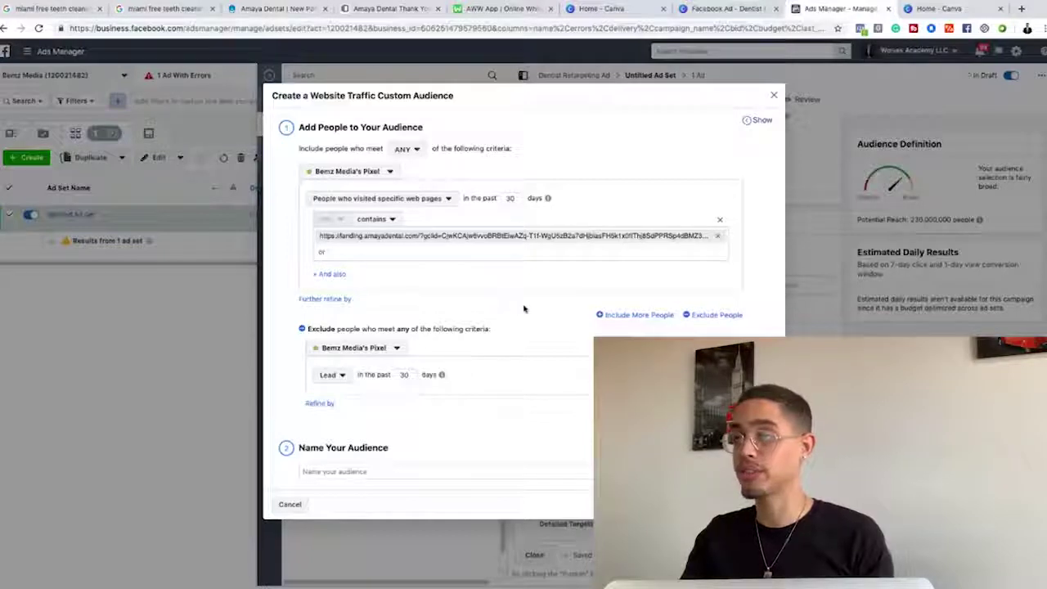
pyautogui.click(709, 317)
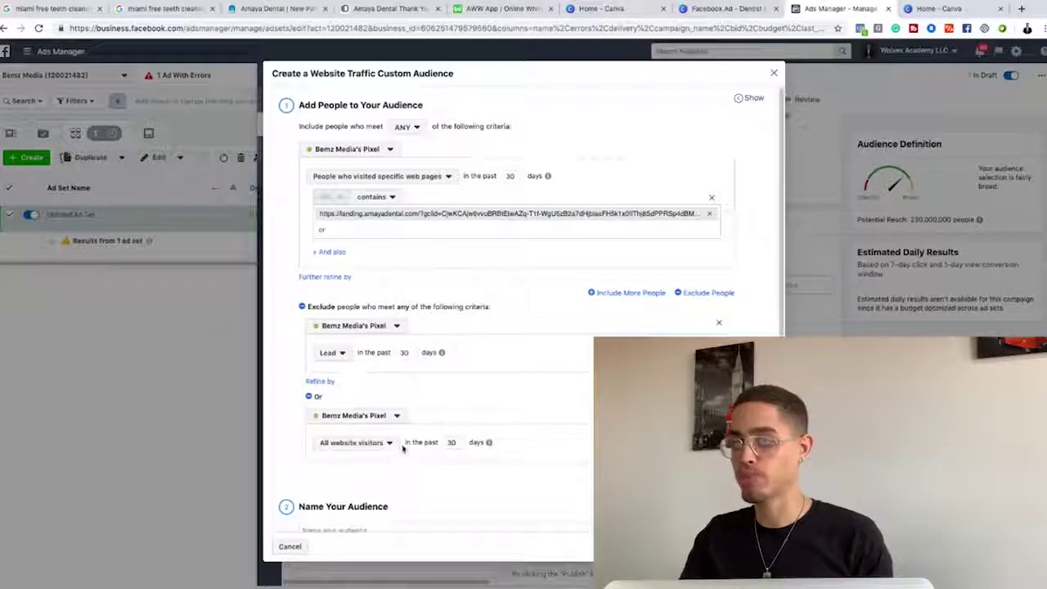
pyautogui.click(366, 444)
pyautogui.click(383, 499)
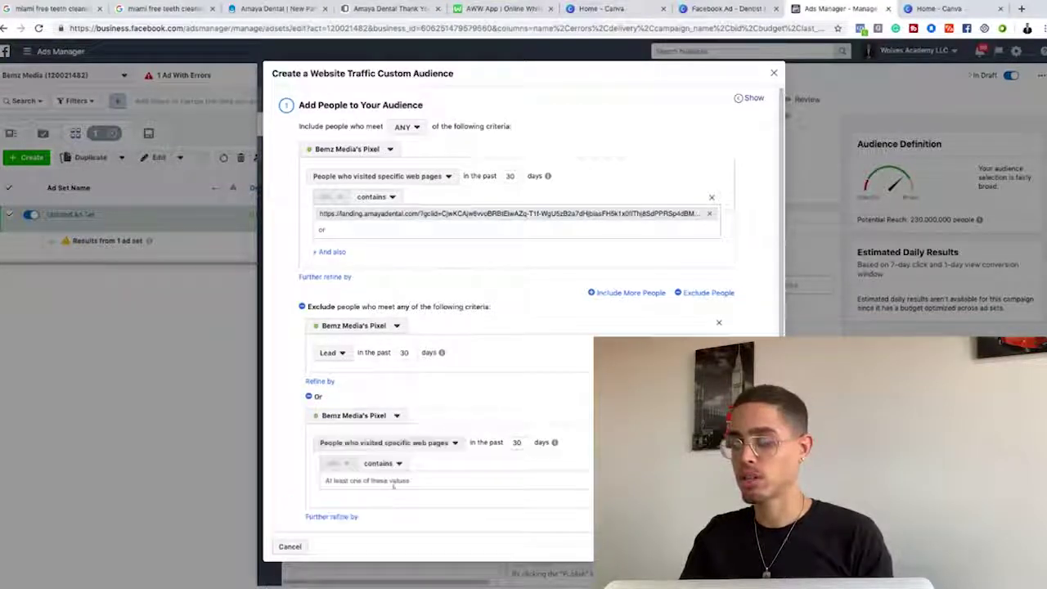
pyautogui.click(398, 481)
pyautogui.write('https://landing.amayadental.com/thank-you')
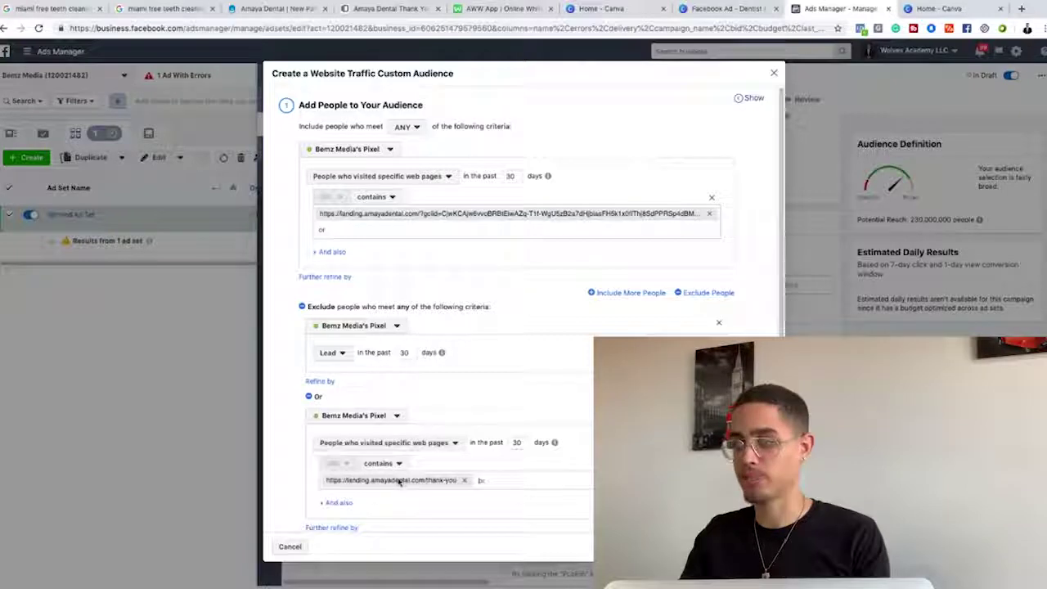
pyautogui.scroll(-2, 436, 485)
pyautogui.scroll(2, 436, 485)
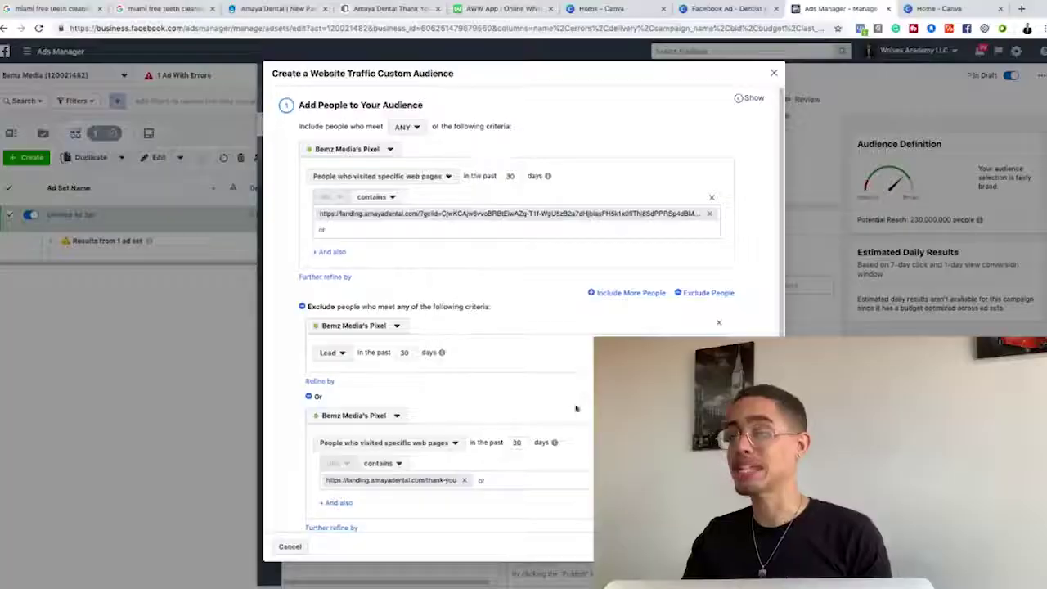
# Name the audience "Dentist Landing page views but no lead" and create it for the ad set.
pyautogui.scroll(-2, 576, 408)
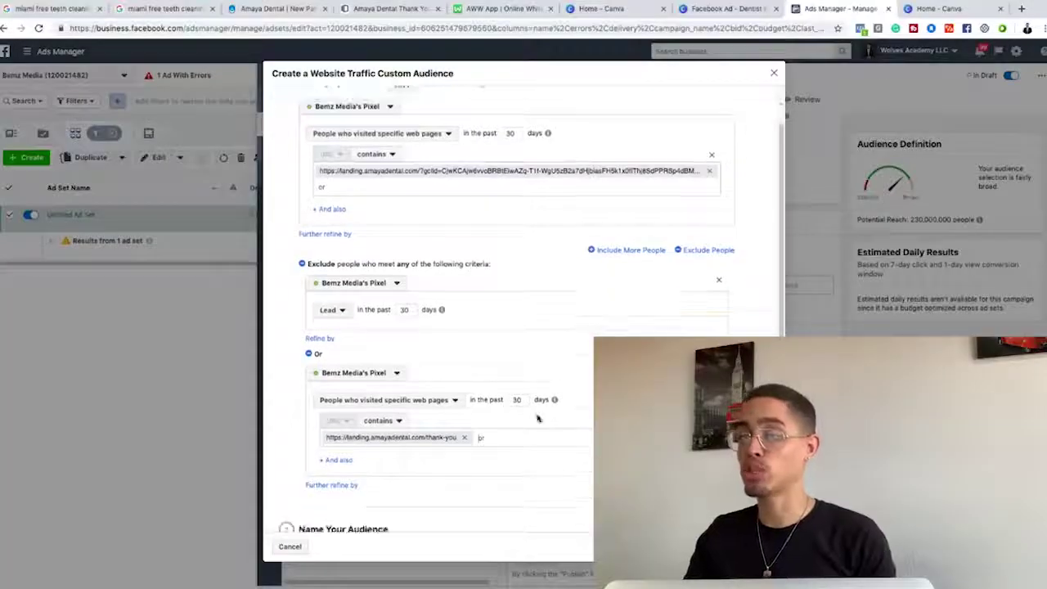
pyautogui.click(406, 513)
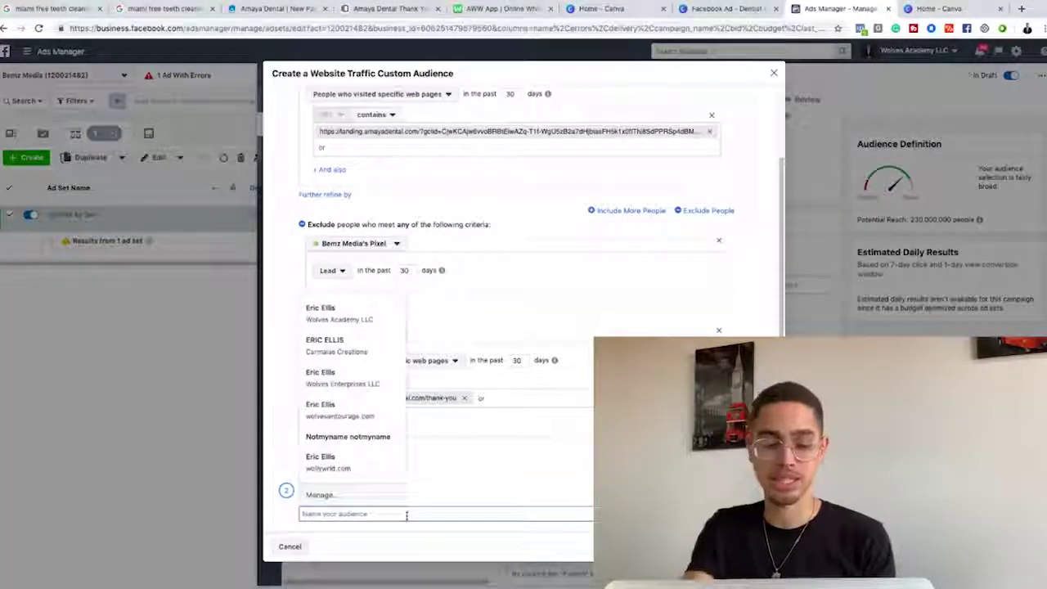
pyautogui.write('Dentist')
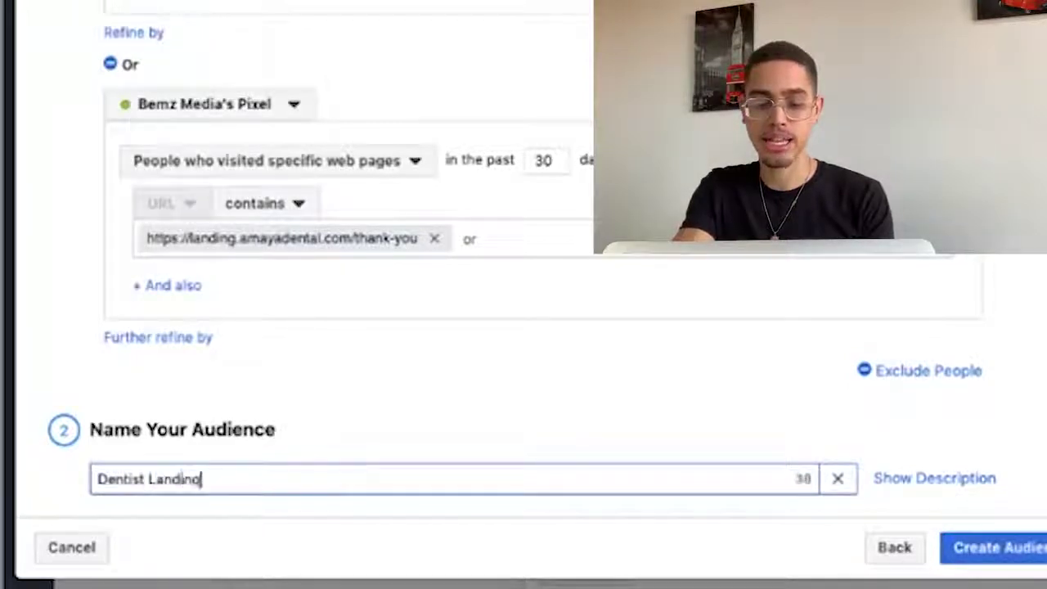
pyautogui.write(' Landing page views but no lead')
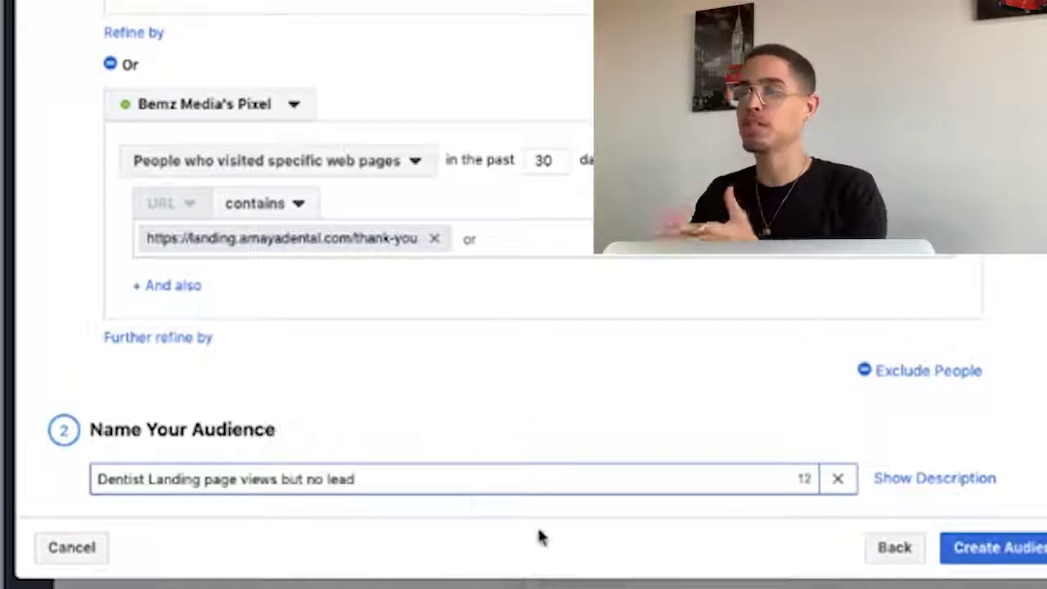
pyautogui.click(1014, 556)
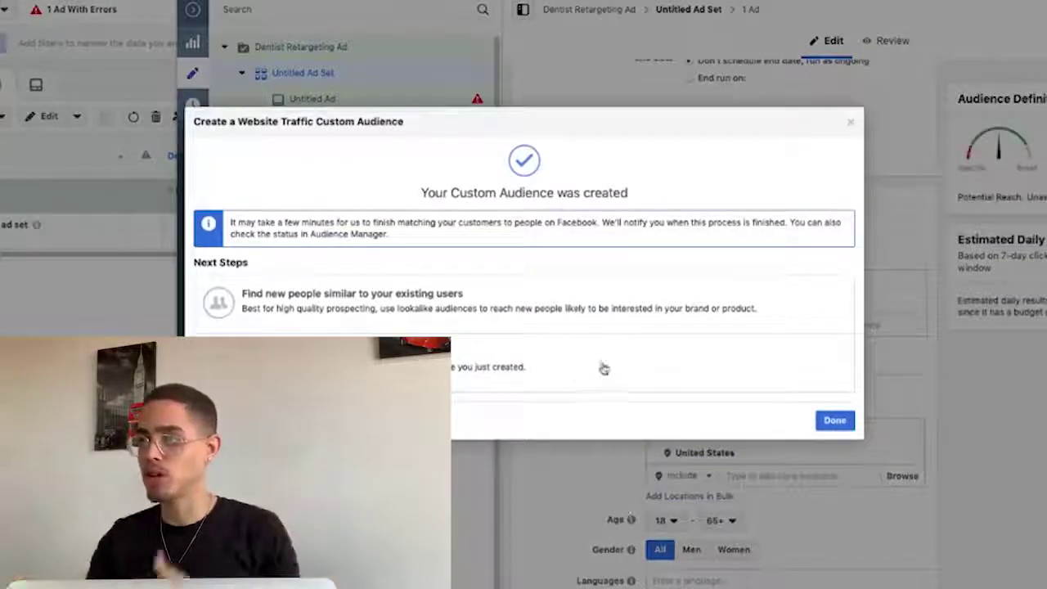
pyautogui.click(834, 419)
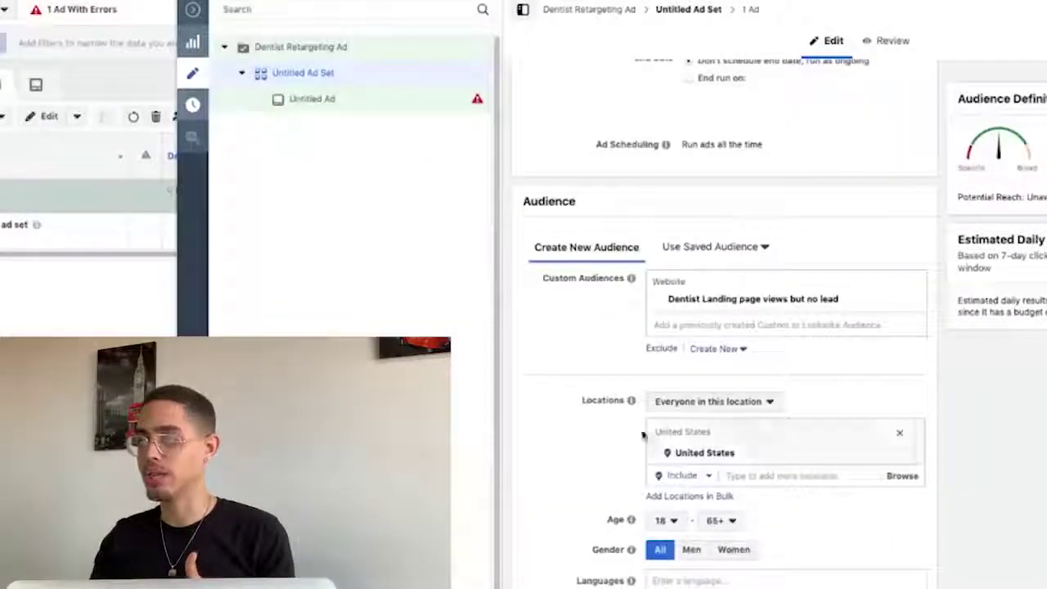
# Open the untitled ad under the ad set and choose Monster Golf Swing as its Facebook Page.
pyautogui.click(350, 109)
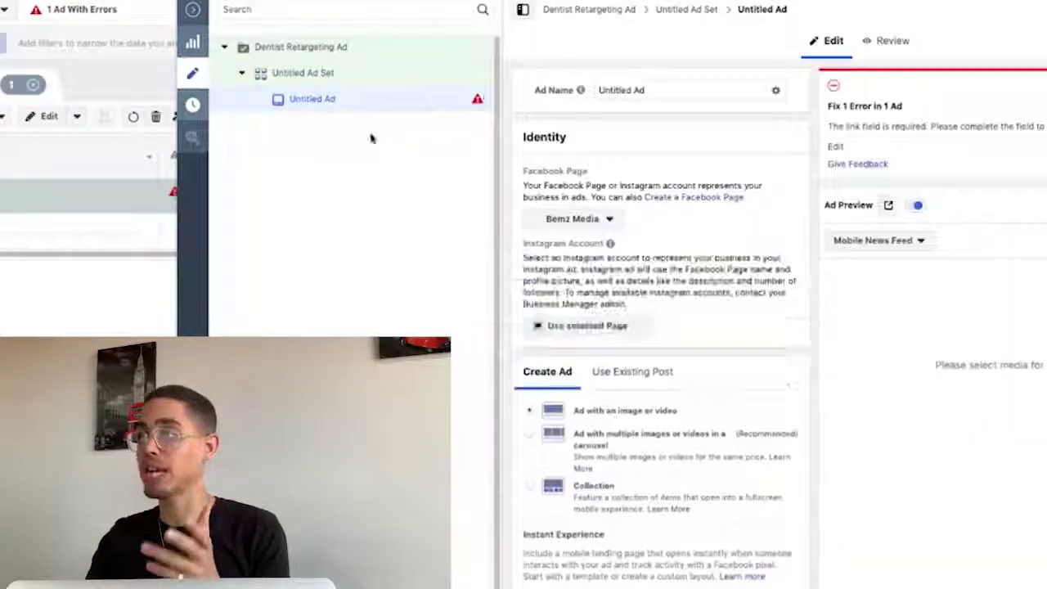
pyautogui.click(607, 220)
pyautogui.scroll(-1, 648, 352)
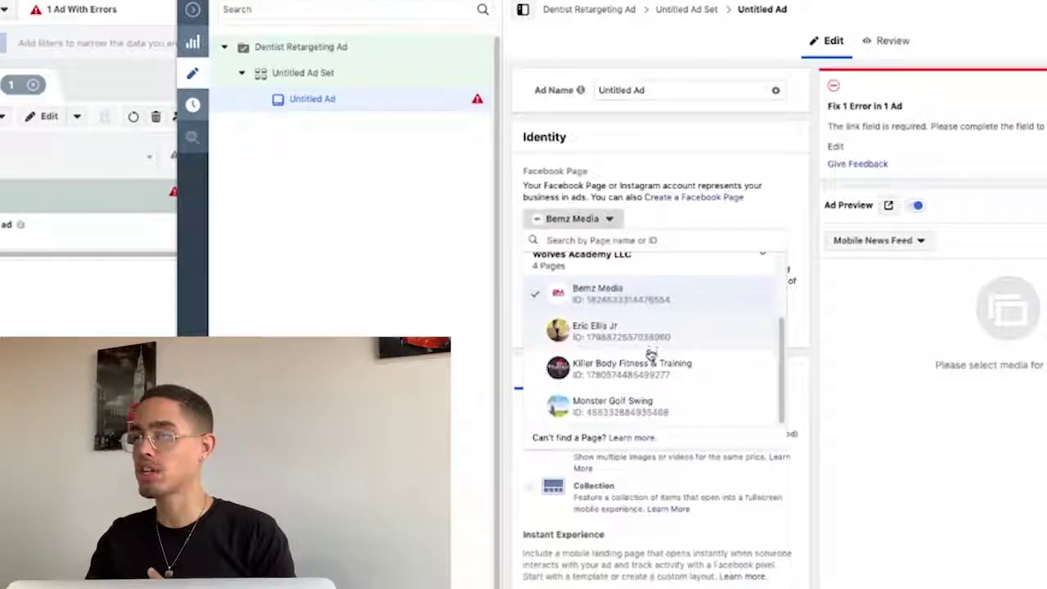
pyautogui.click(637, 407)
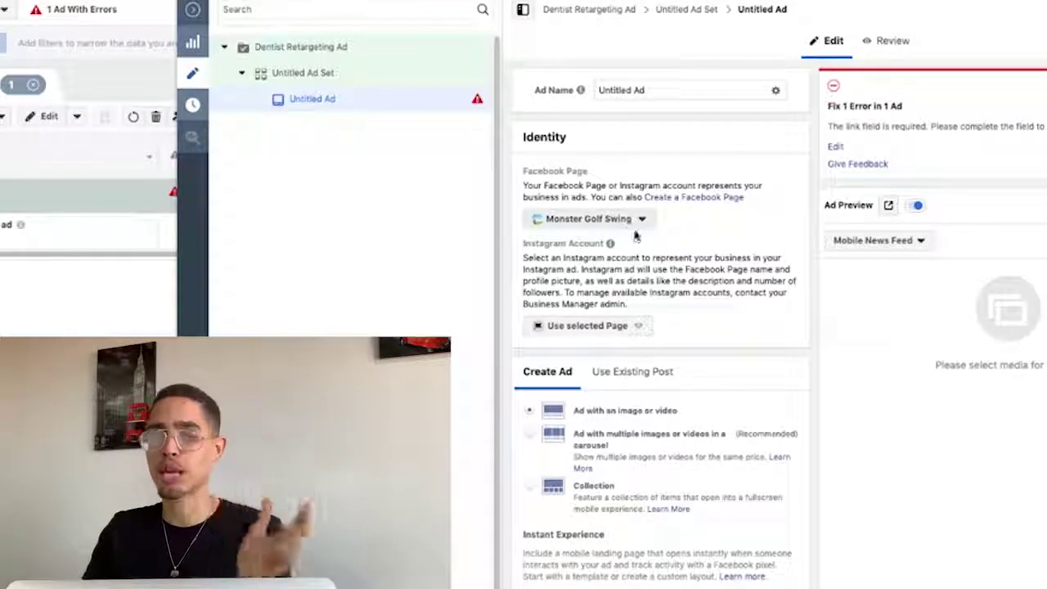
# Upload Dentist Facebook Ad.png from the Dentist Ad folder on the Desktop as the ad's image.
pyautogui.scroll(-2, 632, 235)
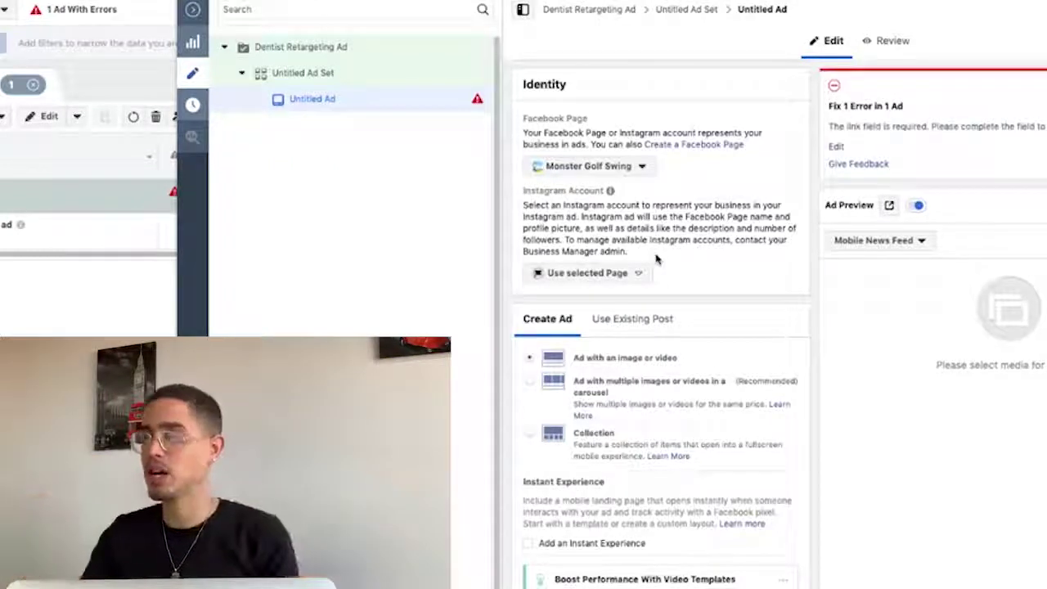
pyautogui.scroll(-2, 684, 254)
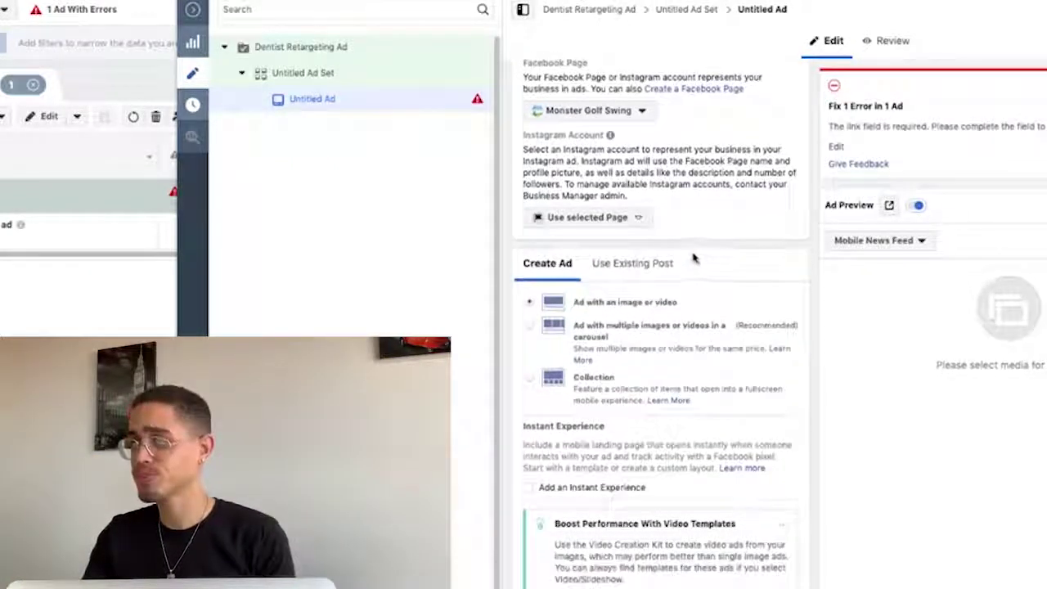
pyautogui.scroll(-7, 675, 260)
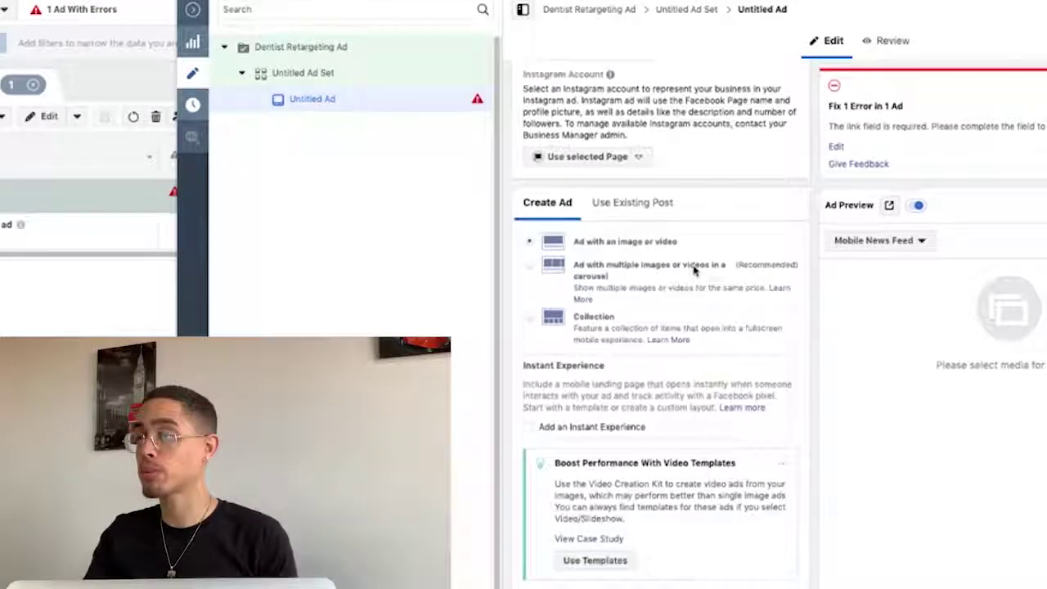
pyautogui.scroll(-6, 689, 264)
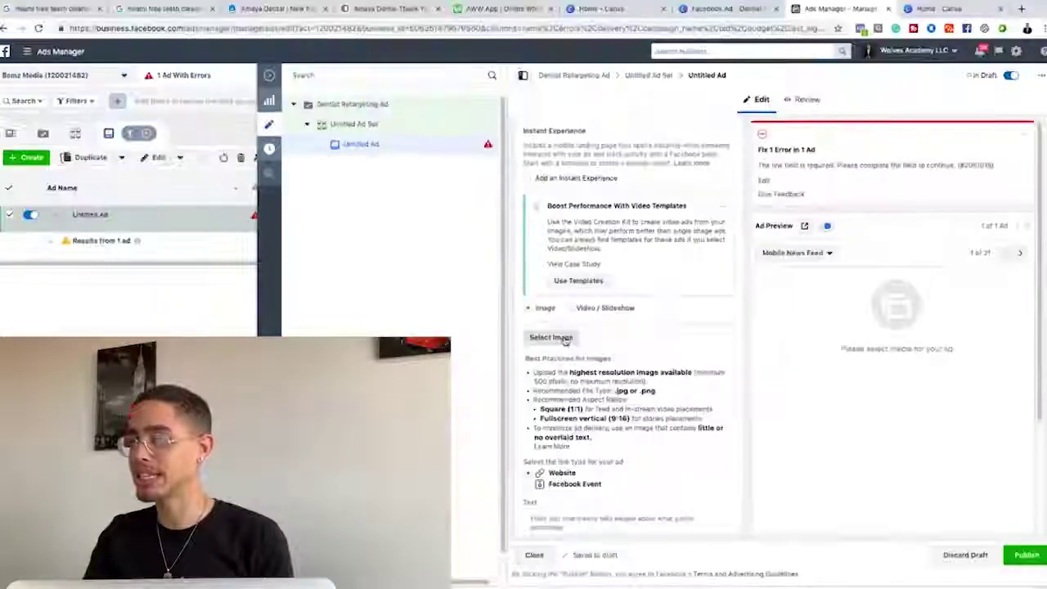
pyautogui.click(551, 337)
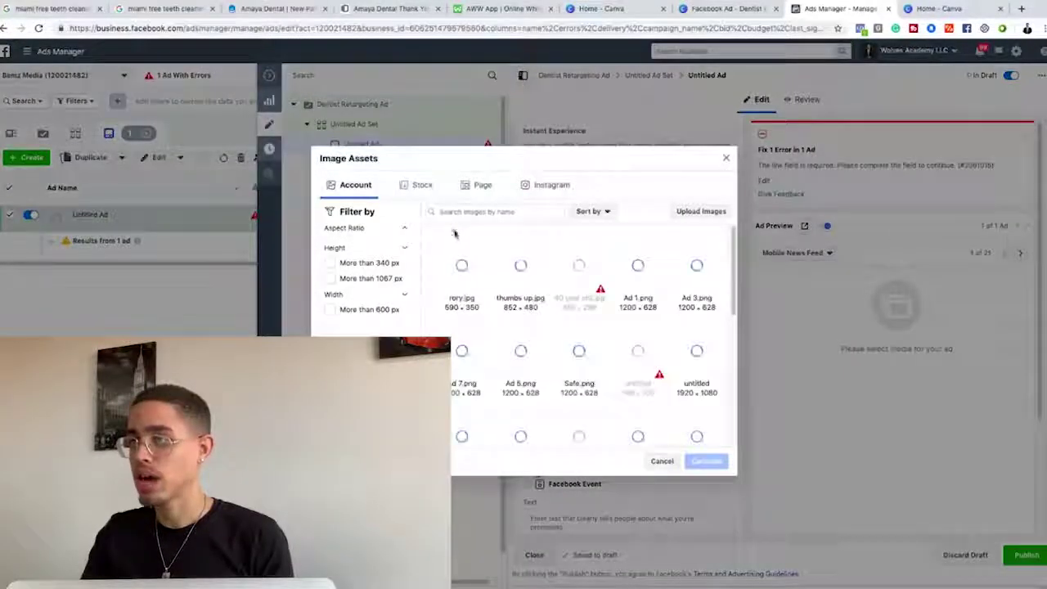
pyautogui.click(702, 213)
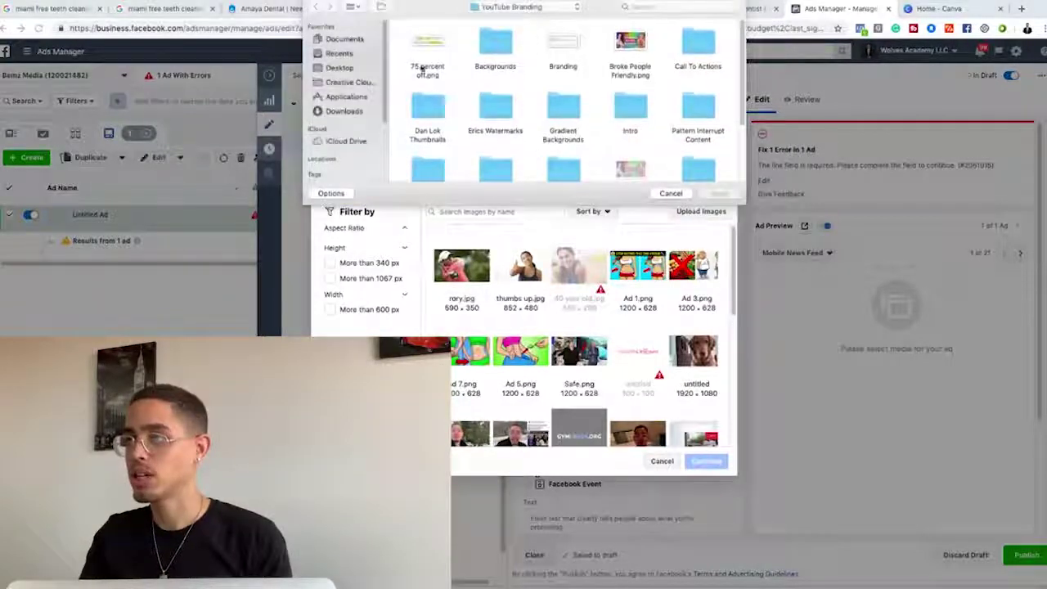
pyautogui.click(340, 67)
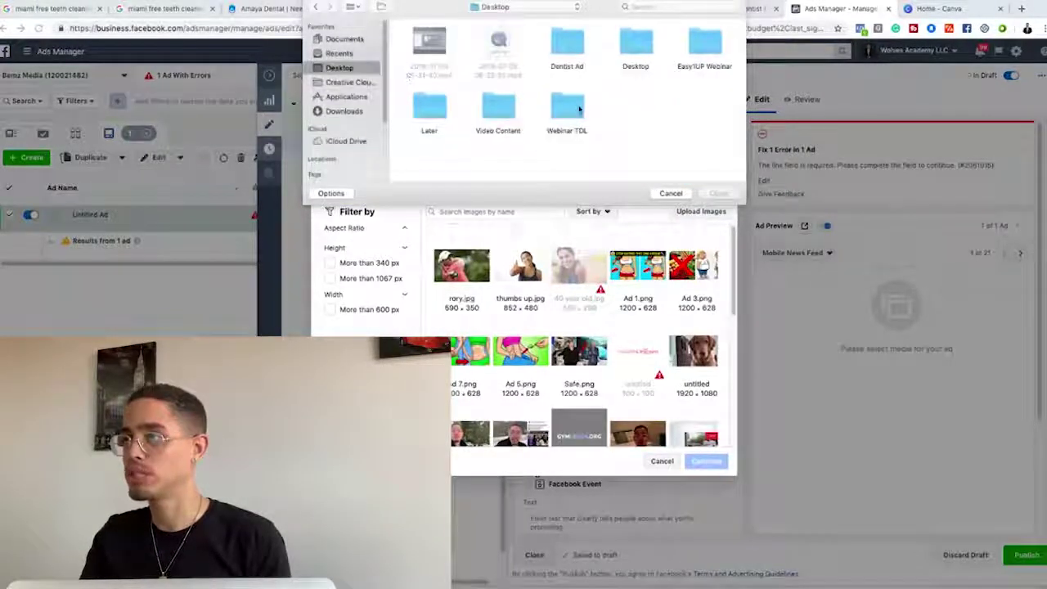
pyautogui.doubleClick(567, 45)
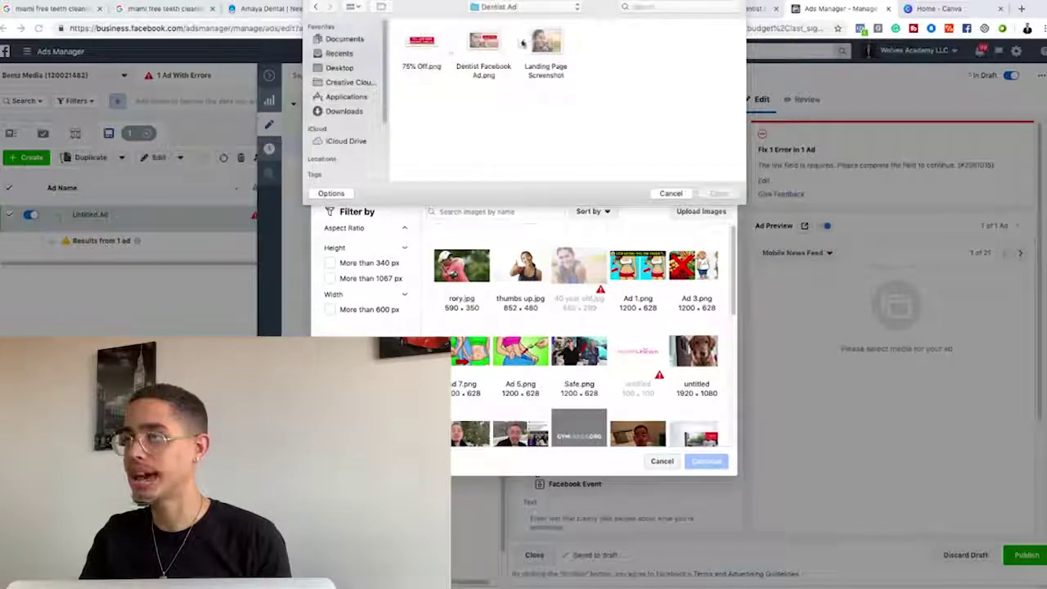
pyautogui.click(497, 46)
pyautogui.click(711, 194)
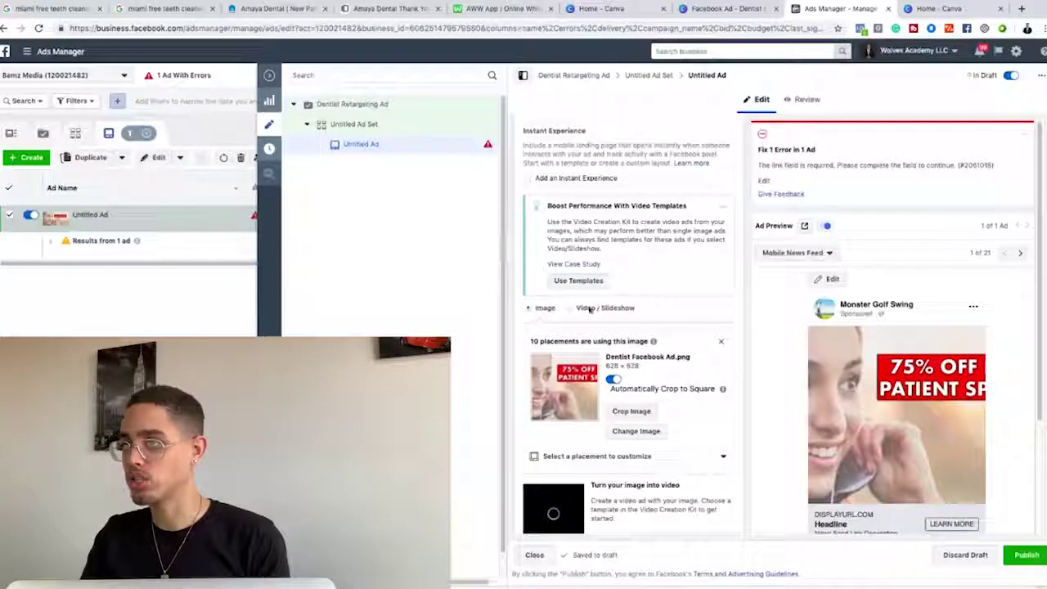
# Turn off automatic cropping to square for the ad image and check the Mobile News Feed preview.
pyautogui.moveTo(590, 335)
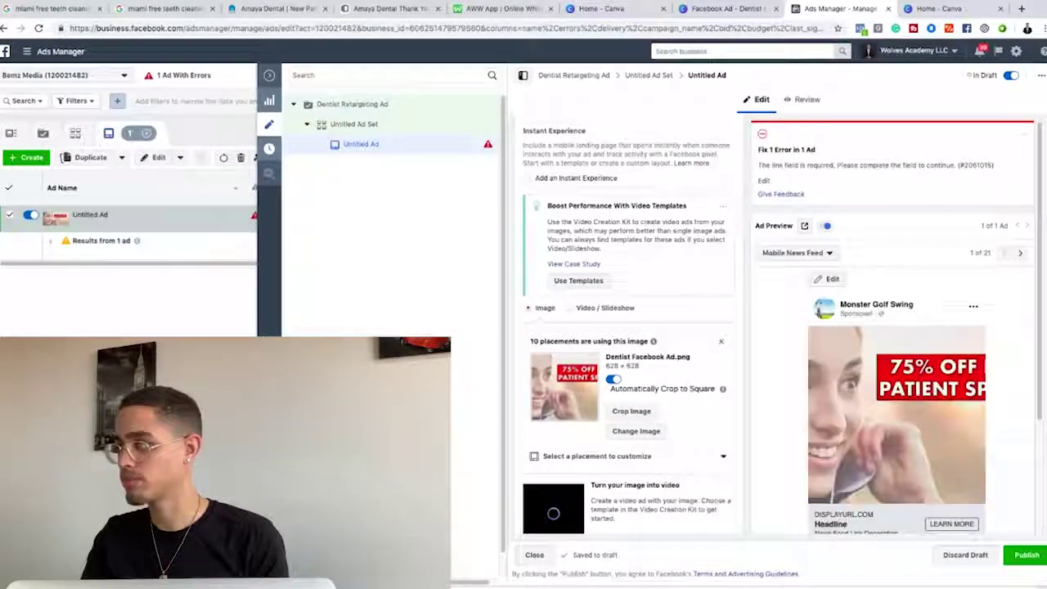
pyautogui.scroll(-1, 589, 323)
pyautogui.moveTo(622, 345)
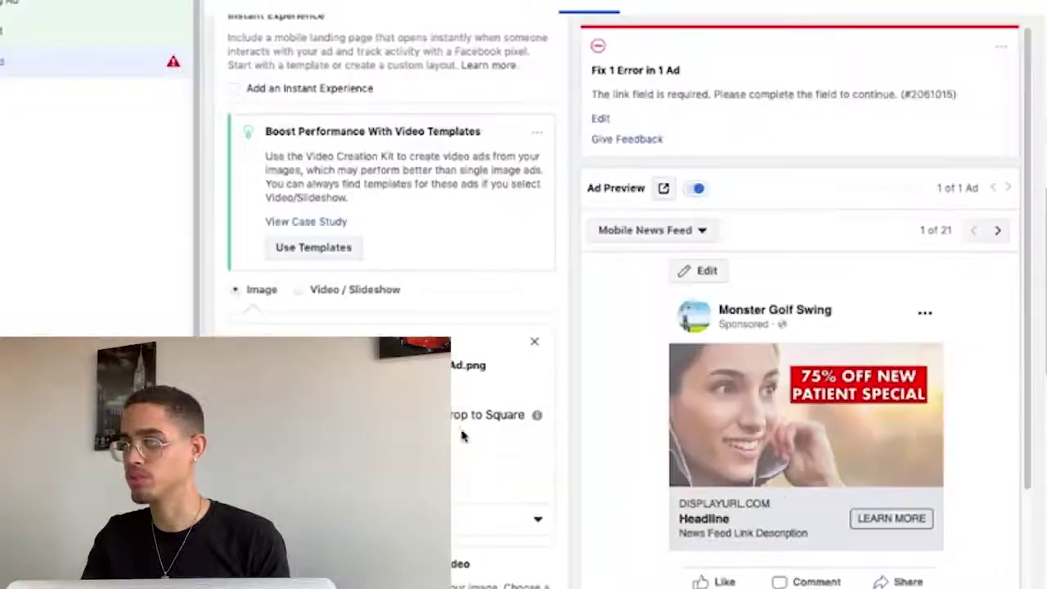
pyautogui.scroll(-1, 540, 392)
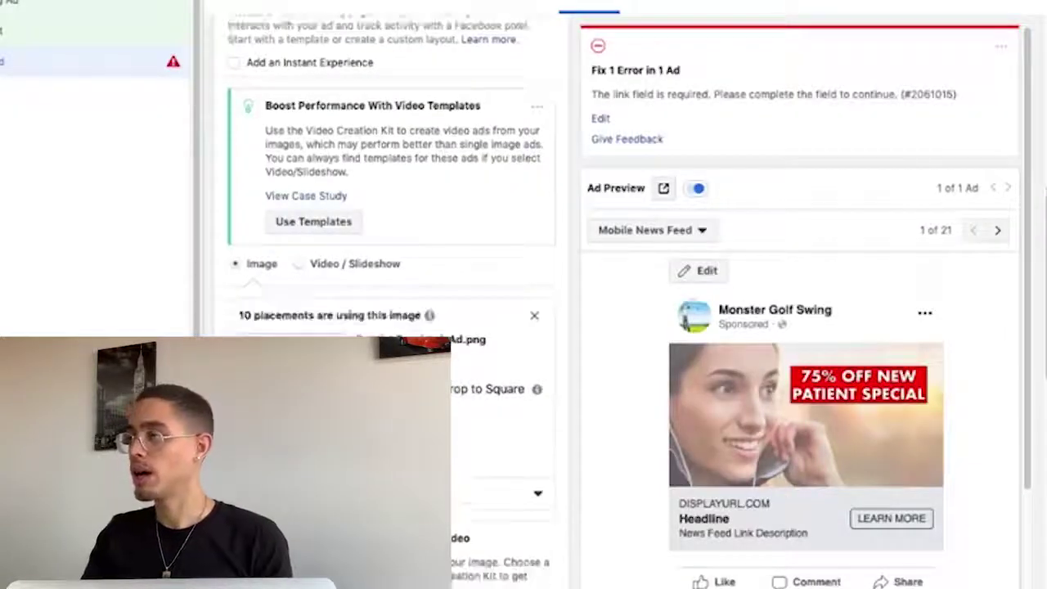
pyautogui.scroll(3, 554, 388)
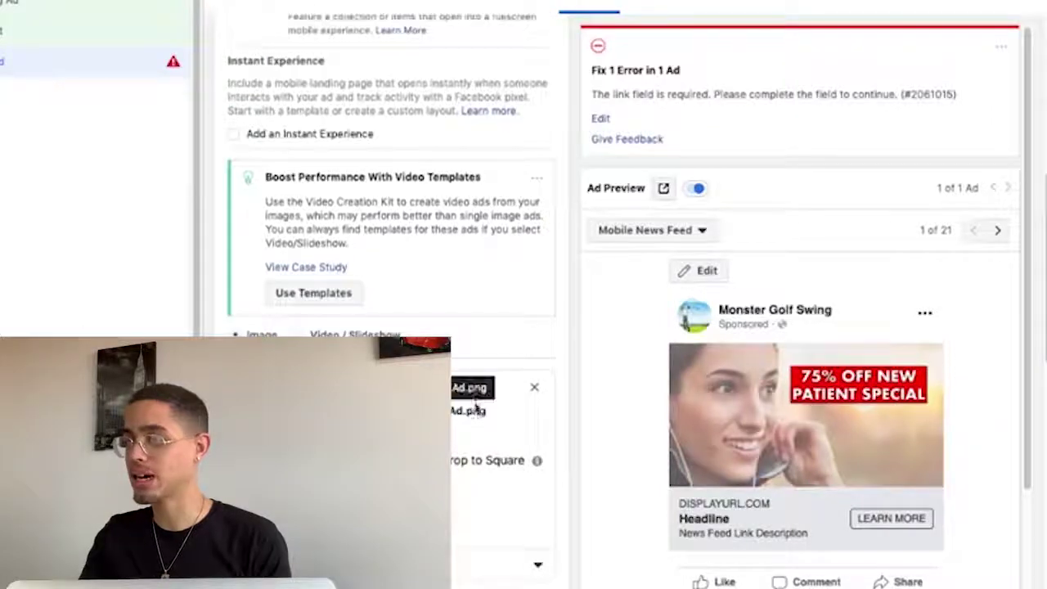
# Rename the ad "Dentist Retargeting Ad #1".
pyautogui.scroll(8, 476, 404)
pyautogui.scroll(-10, 479, 397)
pyautogui.scroll(8, 482, 393)
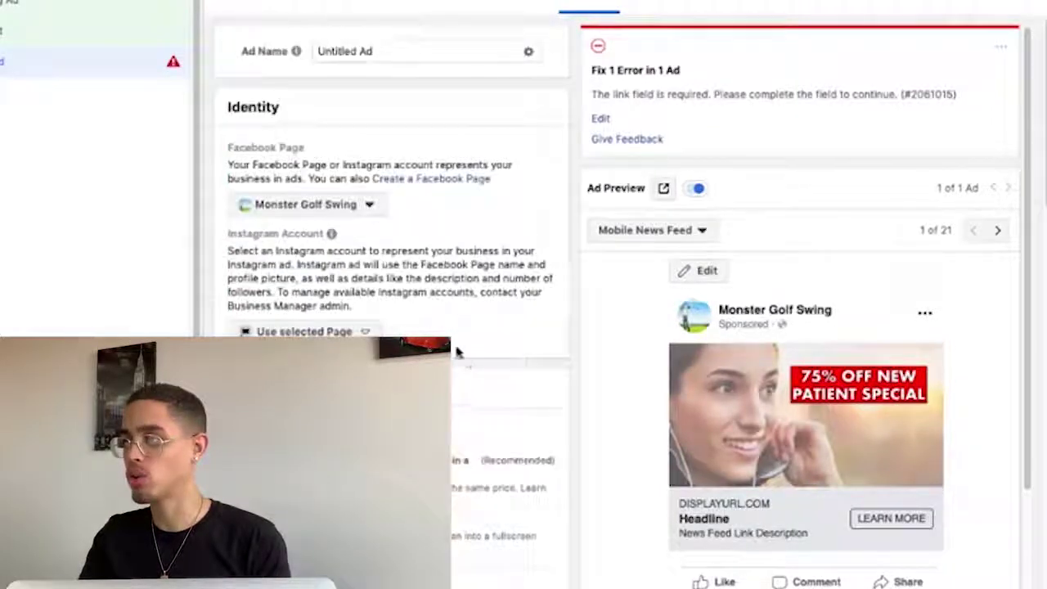
pyautogui.tripleClick(369, 46)
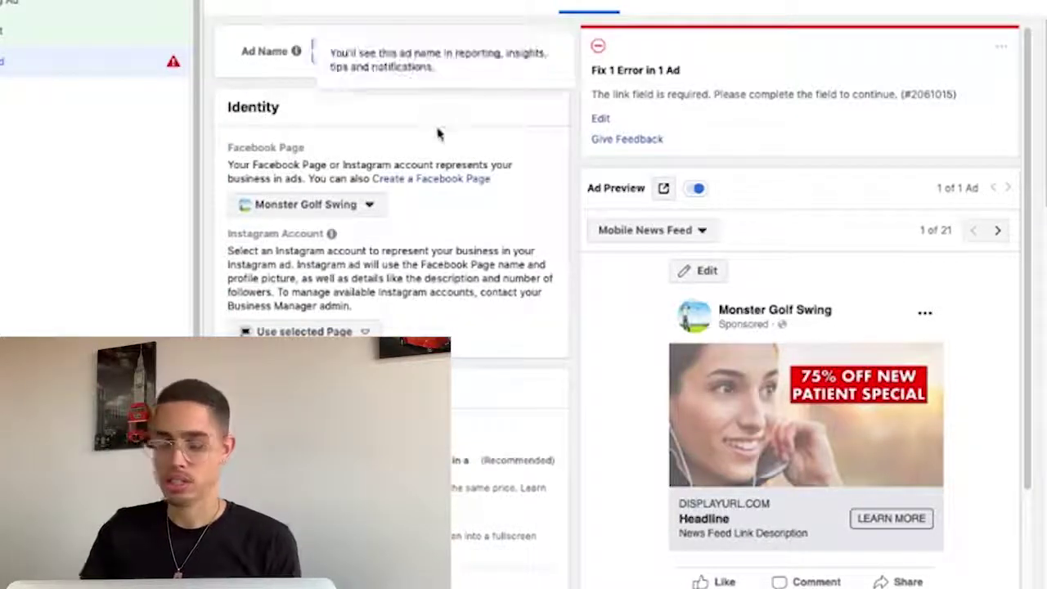
pyautogui.write('Dentist Retargetging')
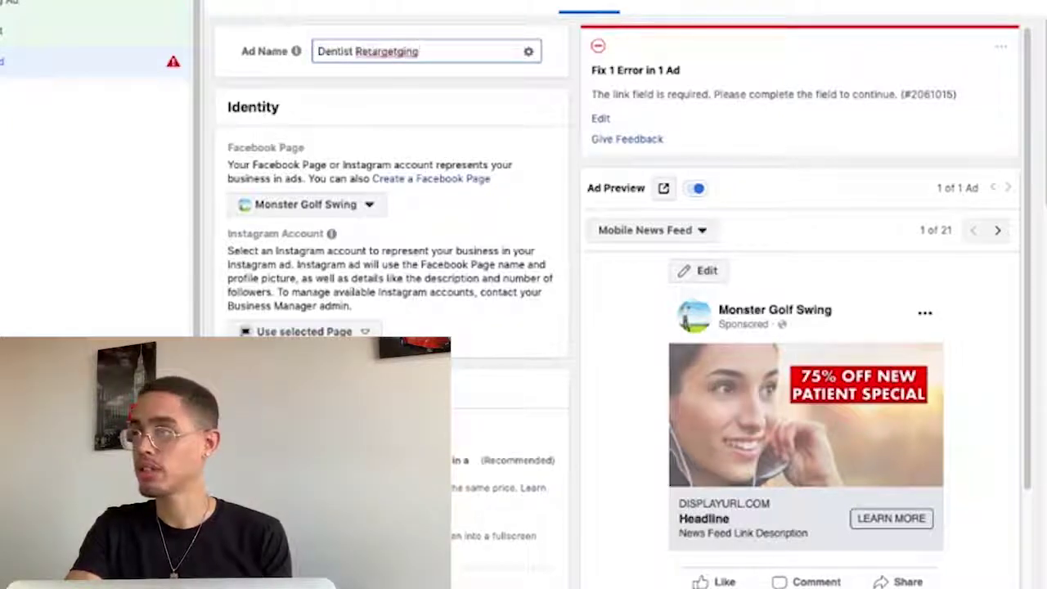
pyautogui.rightClick(404, 53)
pyautogui.click(425, 58)
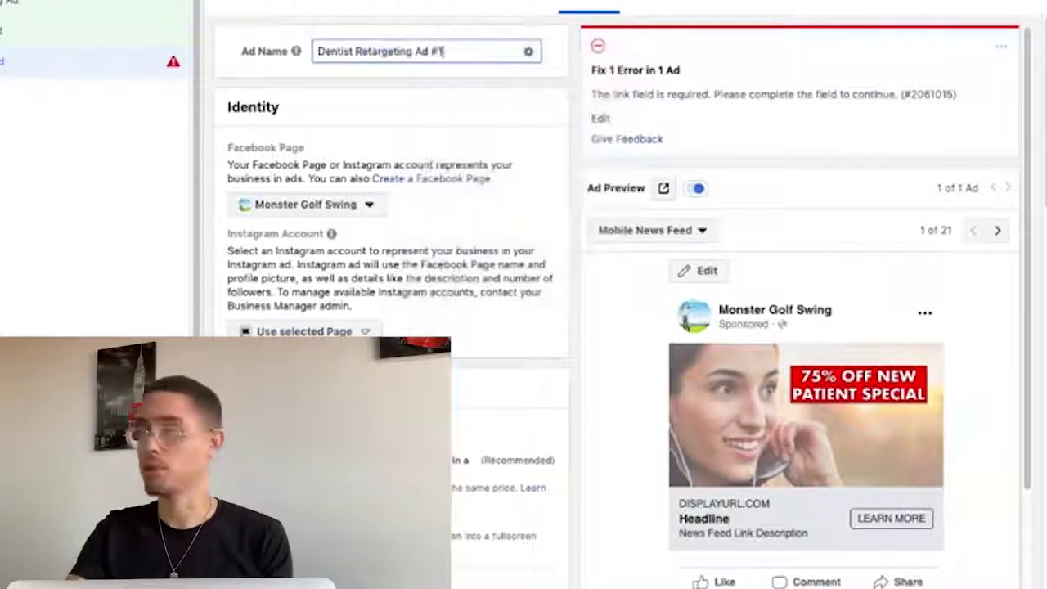
# Copy the Amaya Dental landing page address (landing.amayadental.com) from its open page and enter it as the ad's website URL.
pyautogui.scroll(-5, 446, 242)
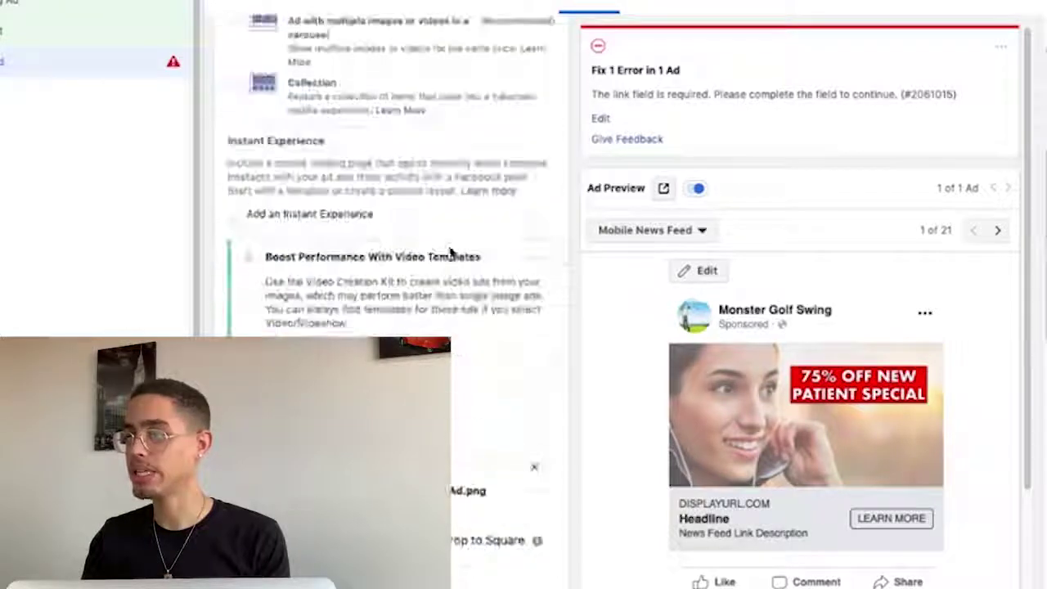
pyautogui.scroll(-3, 442, 244)
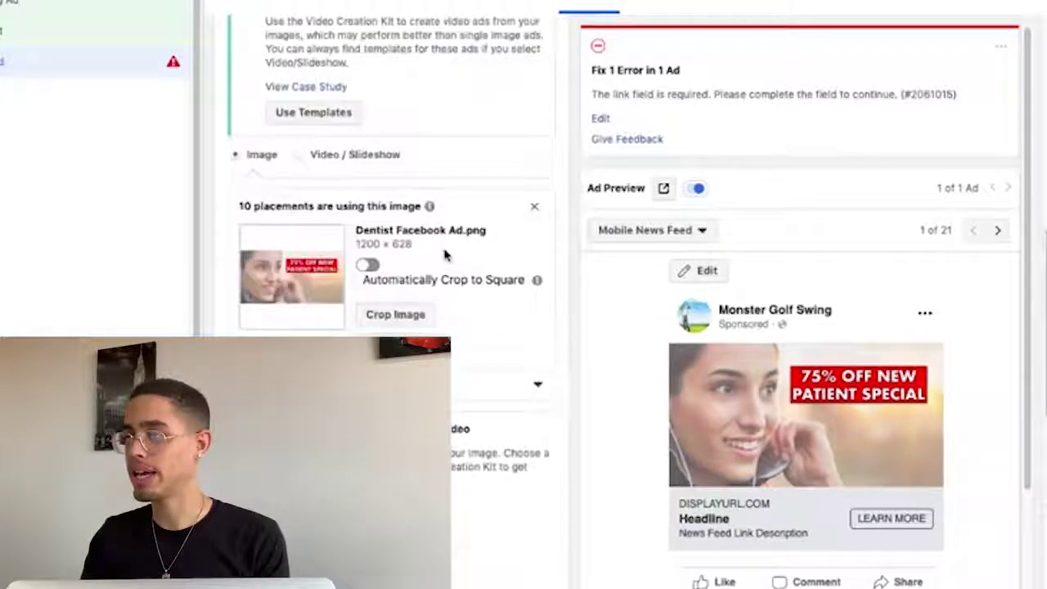
pyautogui.scroll(-5, 446, 256)
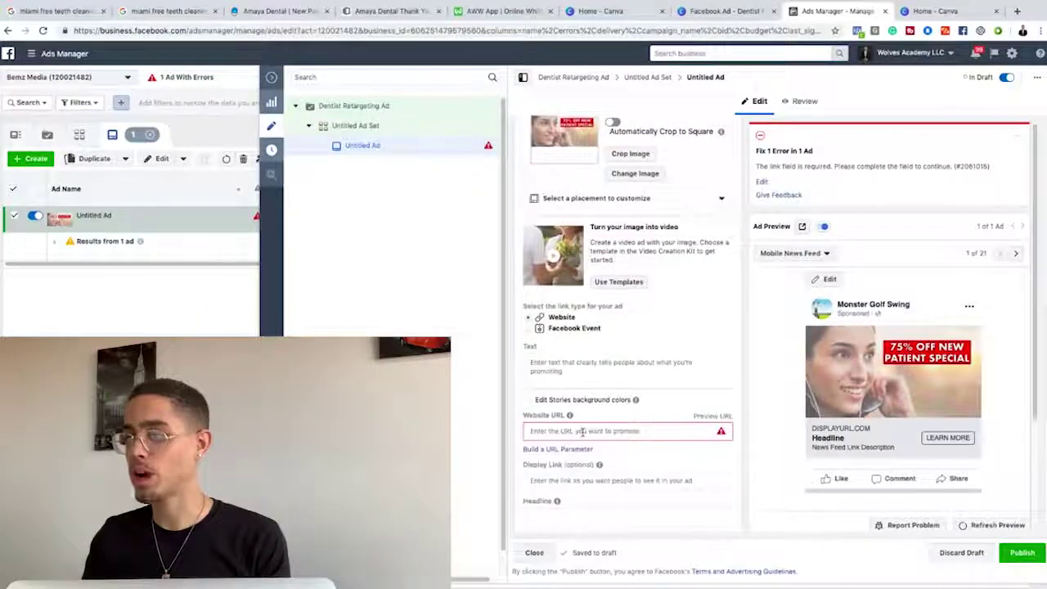
pyautogui.click(267, 11)
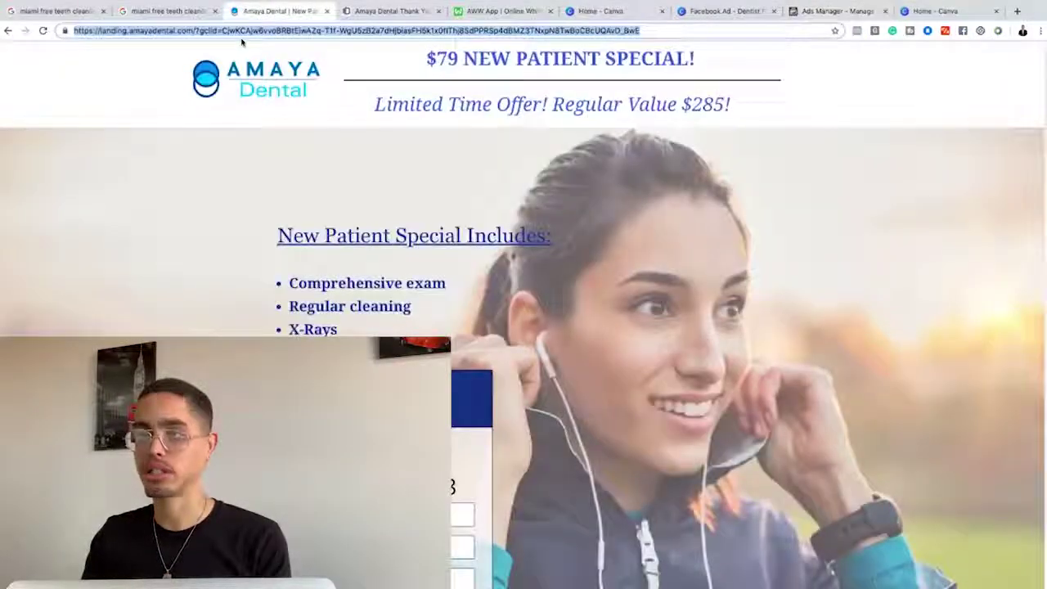
pyautogui.click(825, 13)
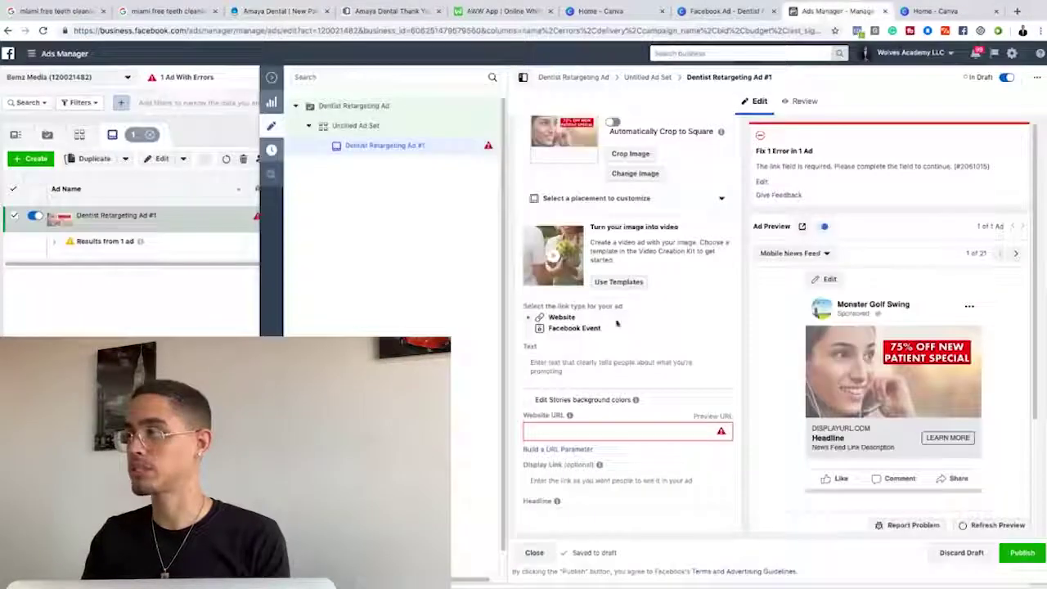
pyautogui.click(557, 429)
pyautogui.write('https://landing.amayadental.com/?gclid=CjwKCAjw6vvoBRBtEiwAZq-T1f-WgU5zB2a7dHjbIasFH5k1x0fITN8SdPPR5p4dBMZ3TNxpN8TwBSCBoOQAvD_BwE')
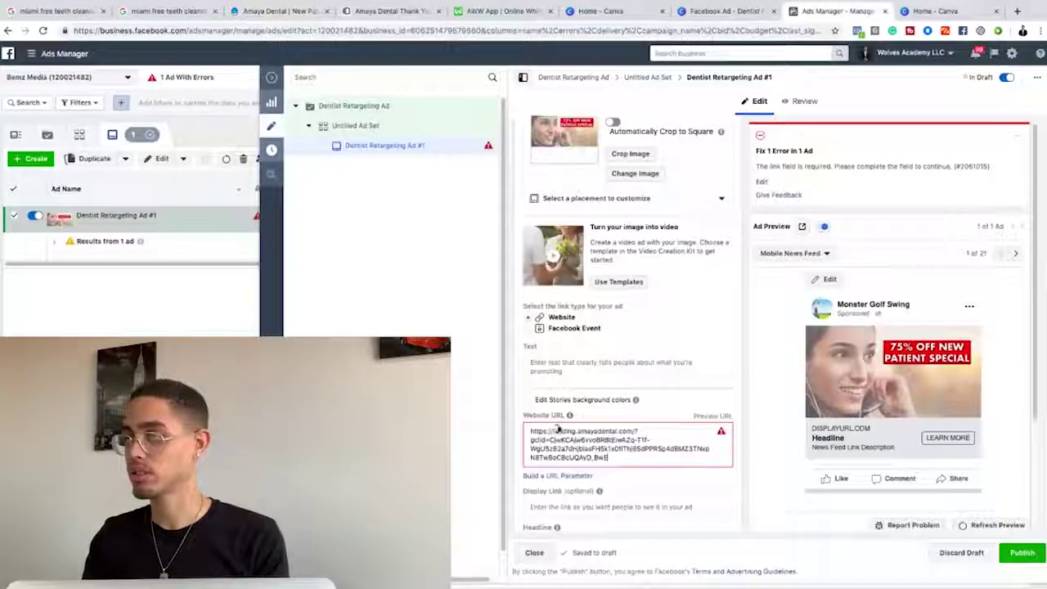
# Start the ad's text with "Hey! You forgot to claim your MASSIVE Teeth".
pyautogui.click(562, 366)
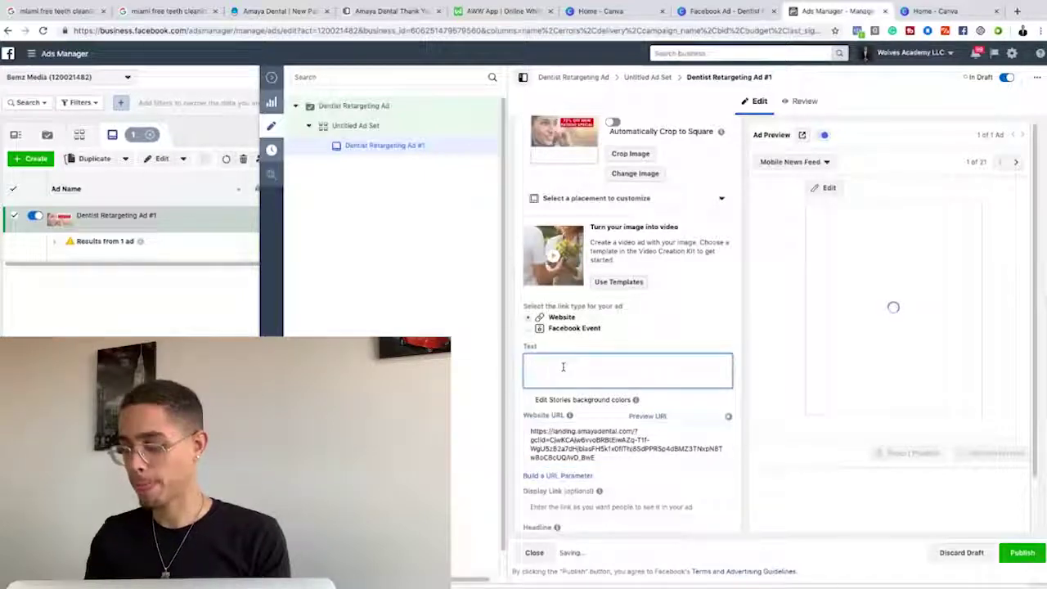
pyautogui.write('Hey!')
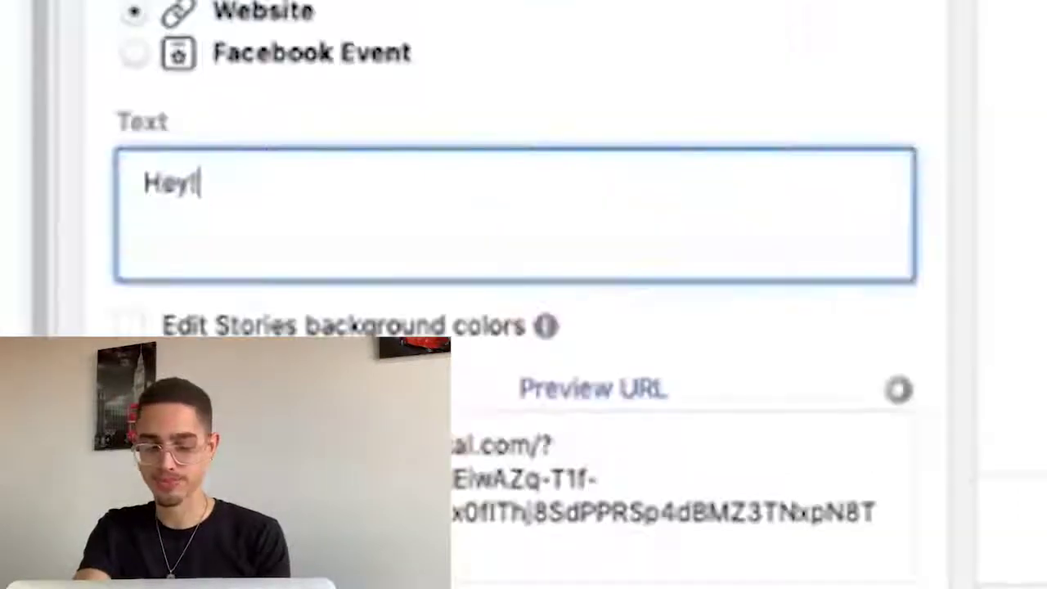
pyautogui.write(' You')
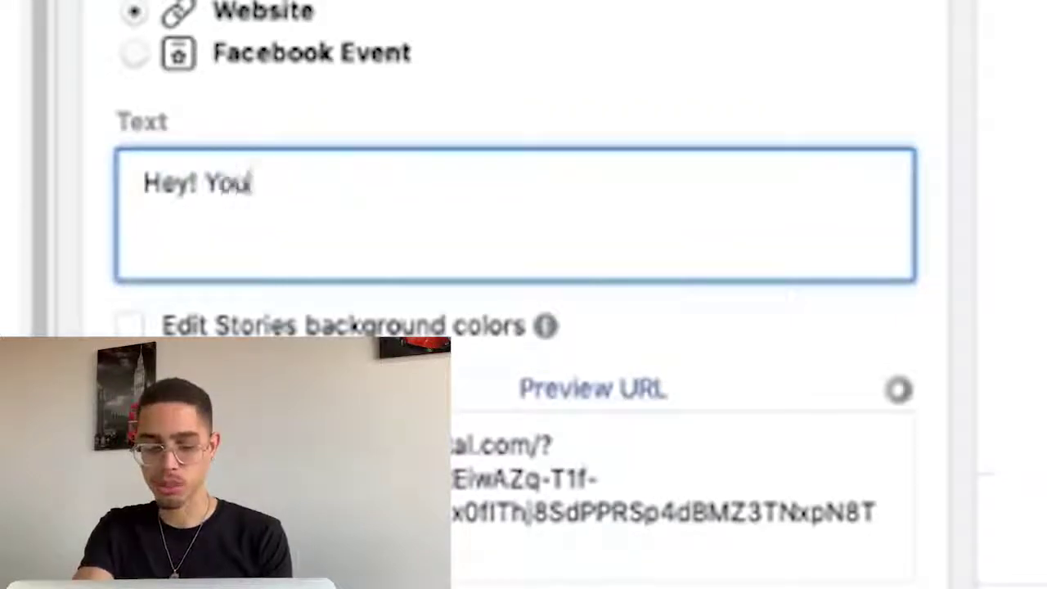
pyautogui.write(' forgot to ')
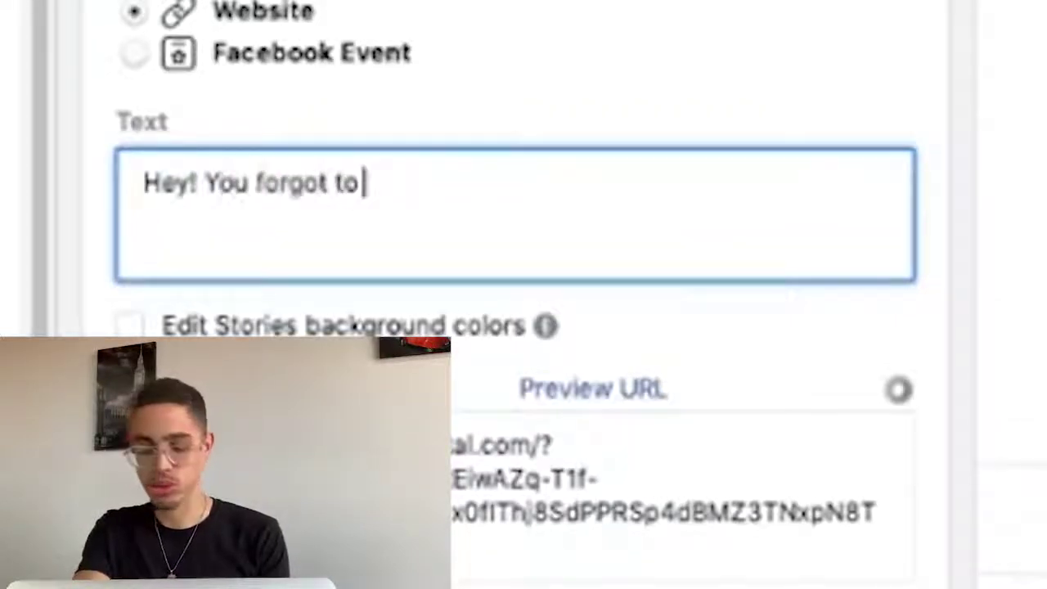
pyautogui.write('claim your ')
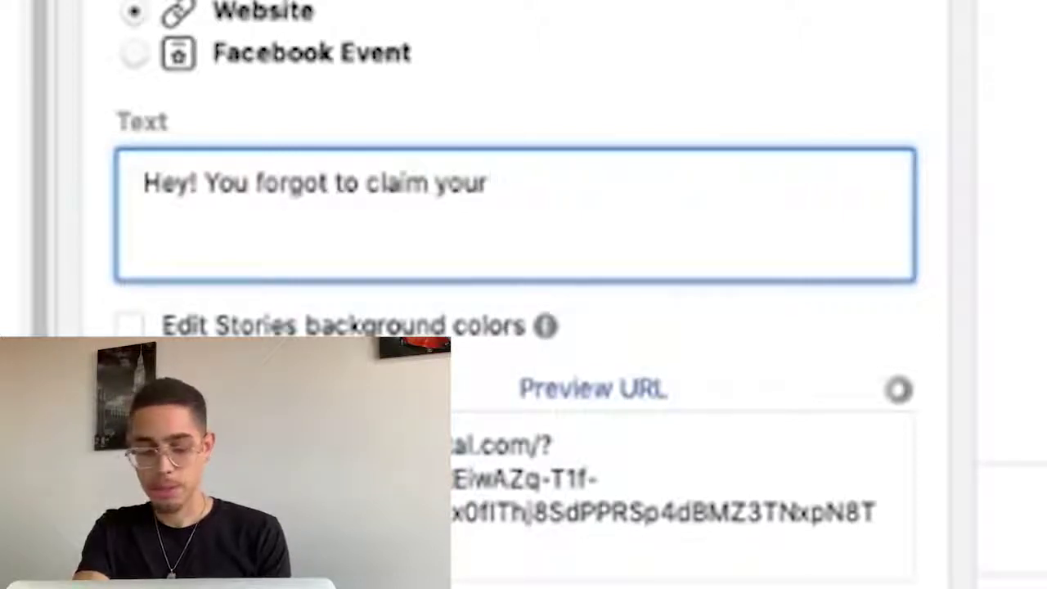
pyautogui.write('MASSIVE Teeth')
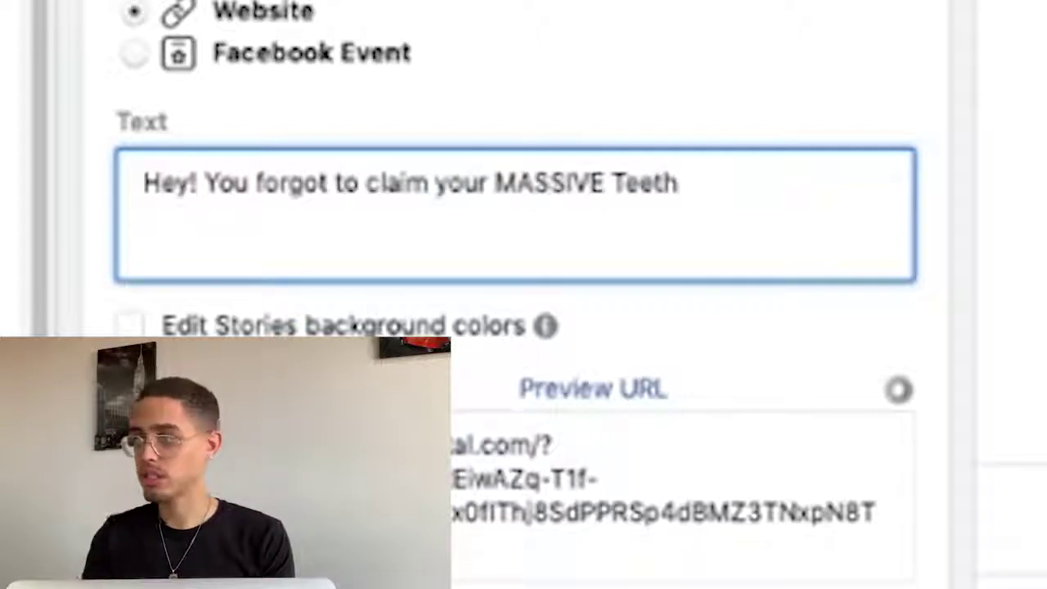
# Insert "New Patient" before "Teeth" in the ad text and continue the sentence with "Cleaning discount".
pyautogui.click(607, 184)
pyautogui.write('New Pat')
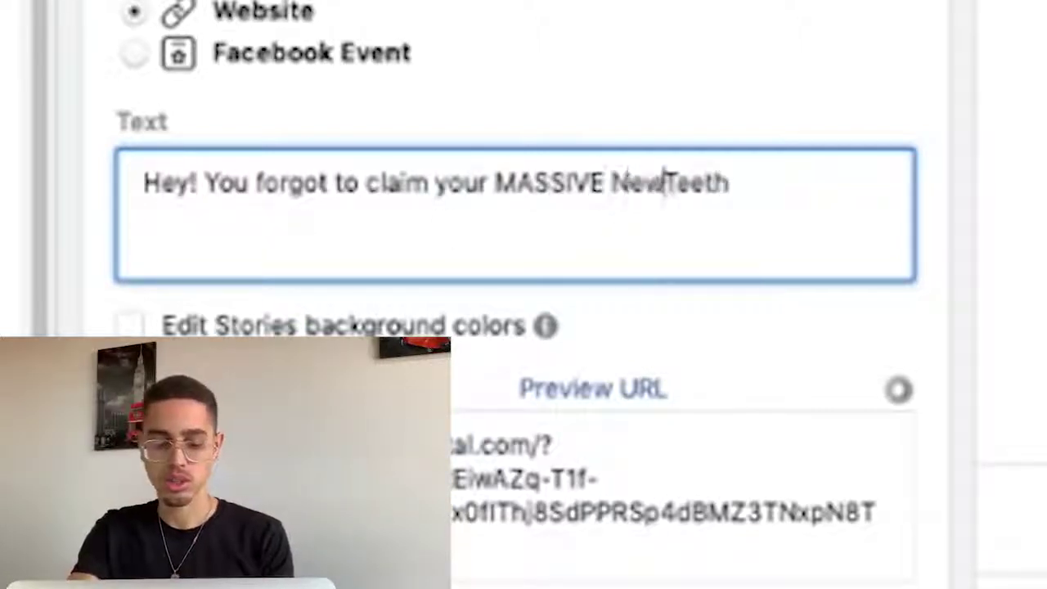
pyautogui.write('ient')
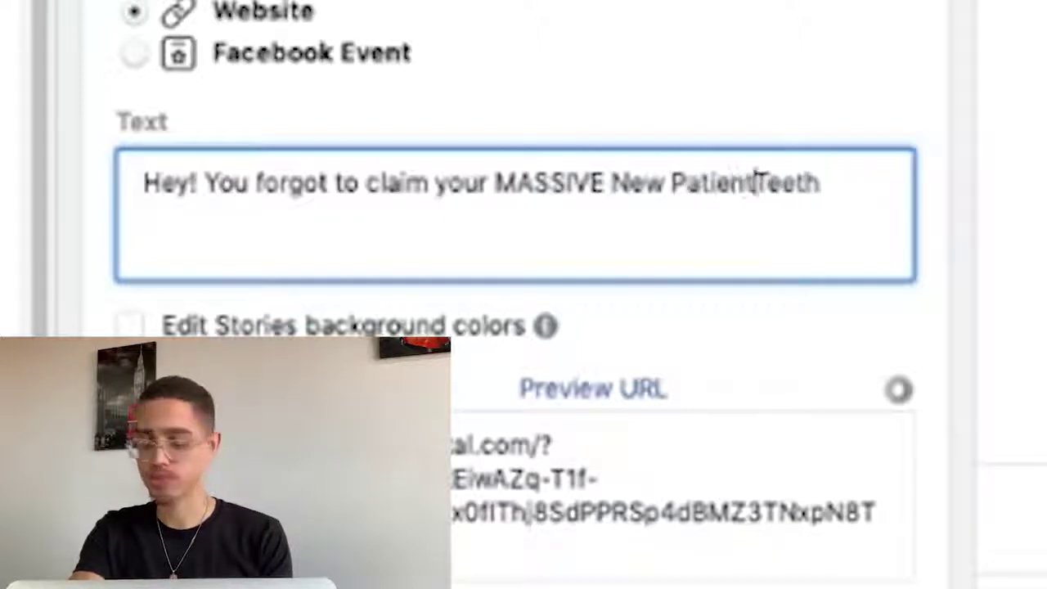
pyautogui.click(836, 193)
pyautogui.press('Return')
pyautogui.write('C')
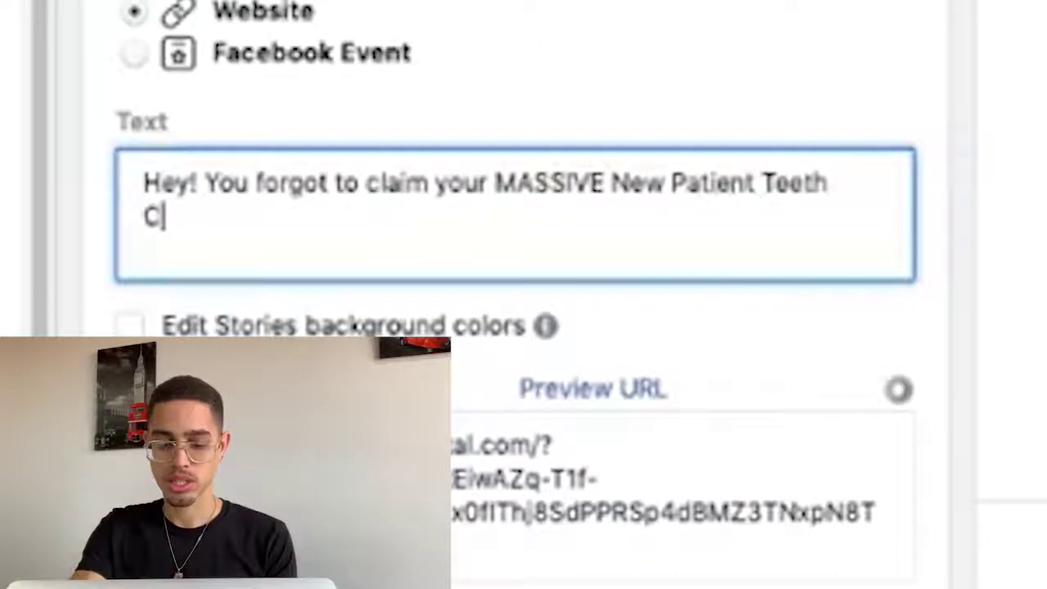
pyautogui.write('leaning ')
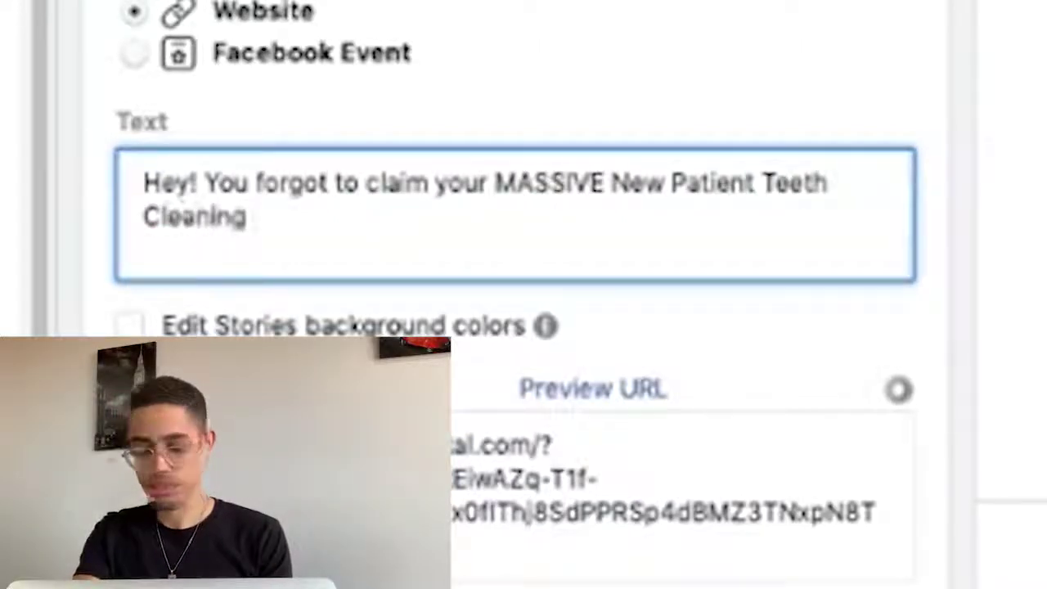
pyautogui.write('discount')
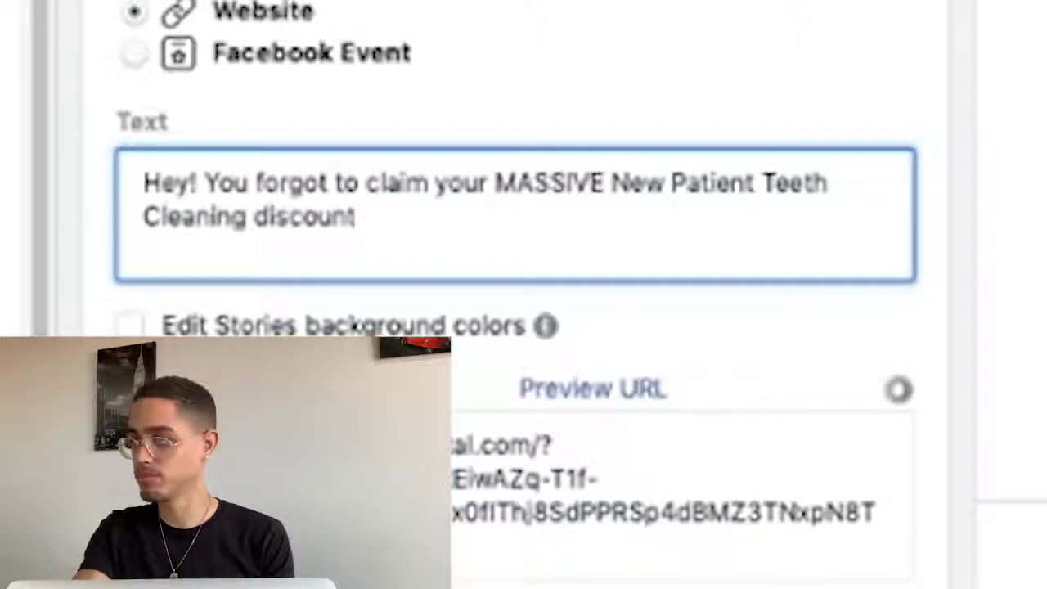
# End the ad text's first sentence with an exclamation mark and add "Click the button below before the offer is gone!".
pyautogui.write('! Clai')
pyautogui.press('BackSpace')
pyautogui.press('BackSpace')
pyautogui.press('BackSpace')
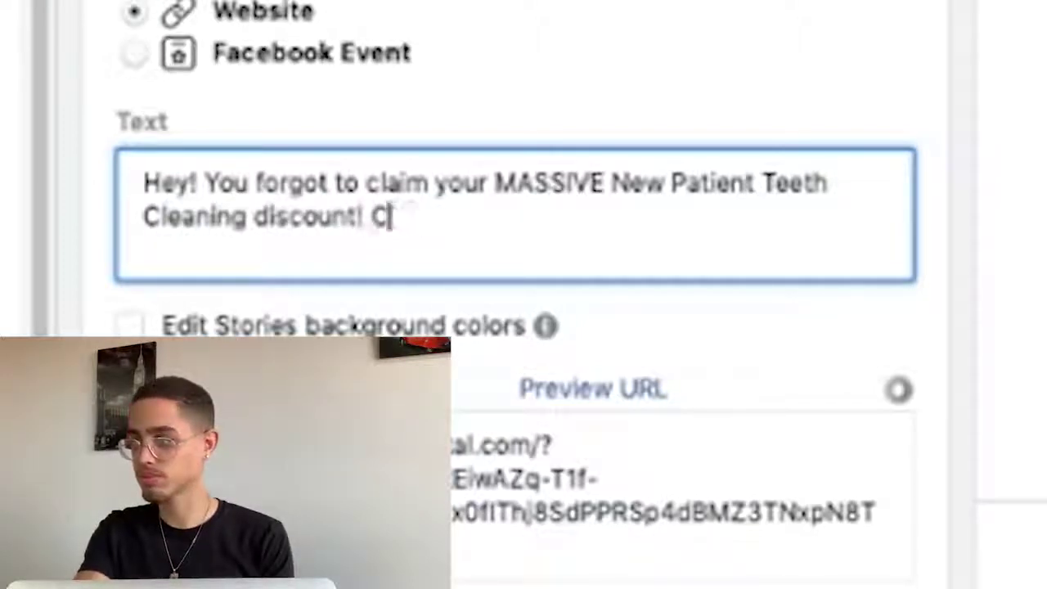
pyautogui.press('BackSpace')
pyautogui.write('Click ')
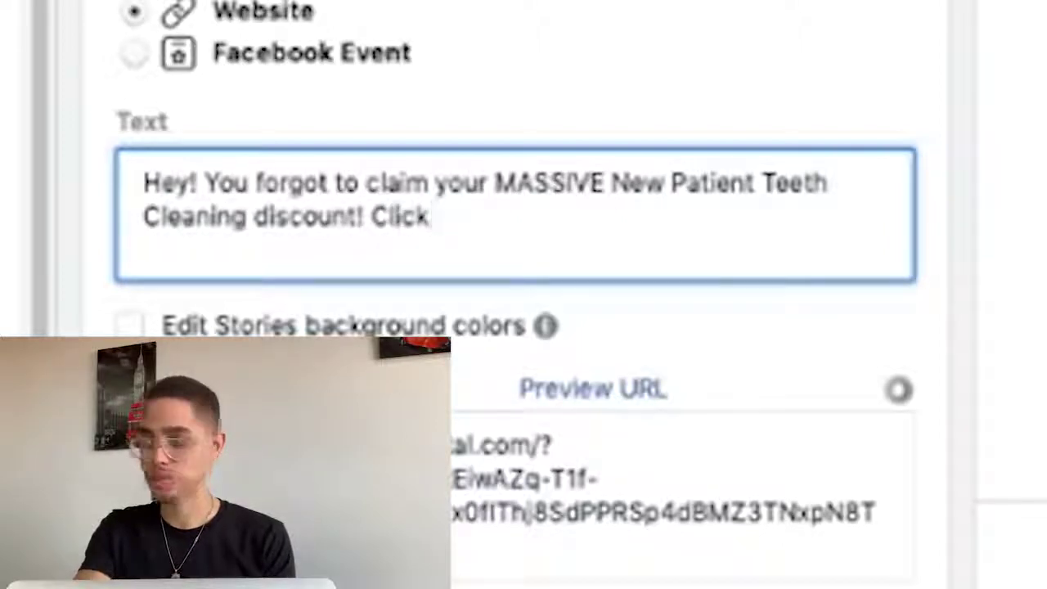
pyautogui.write('the b')
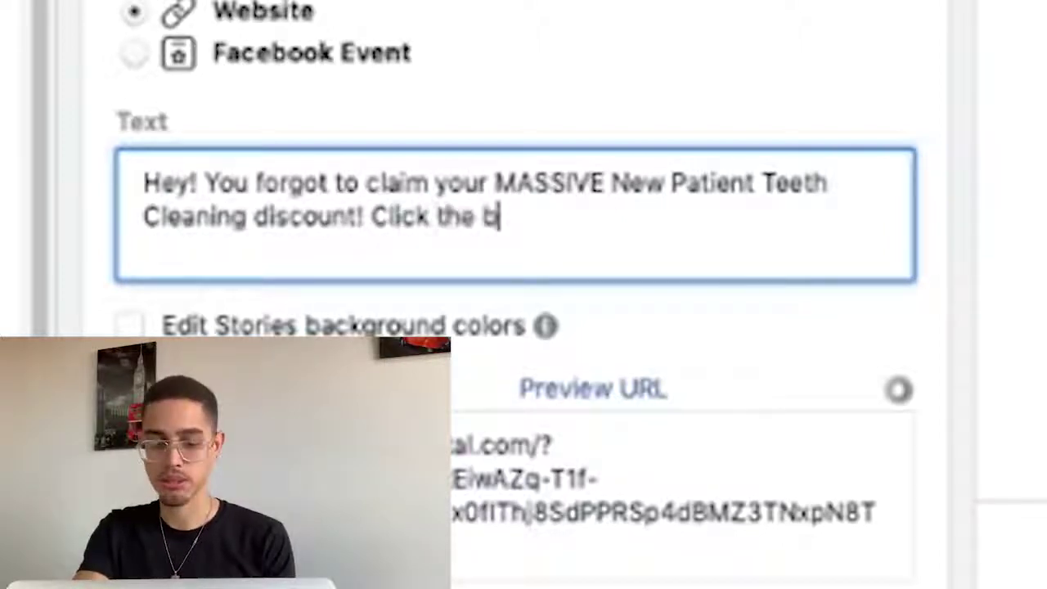
pyautogui.write('utton b')
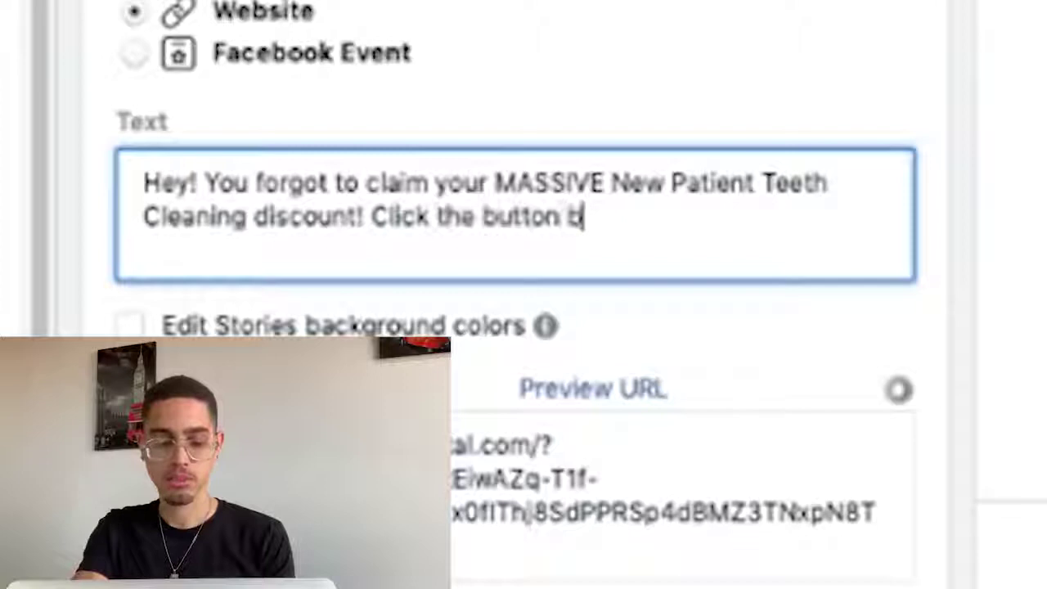
pyautogui.write('elow ')
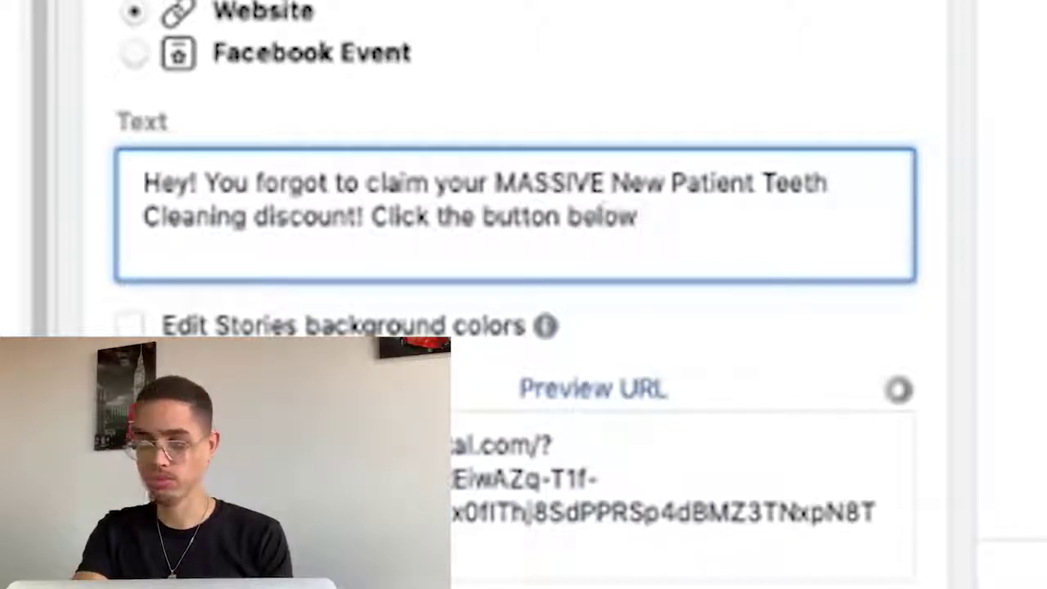
pyautogui.write('fore')
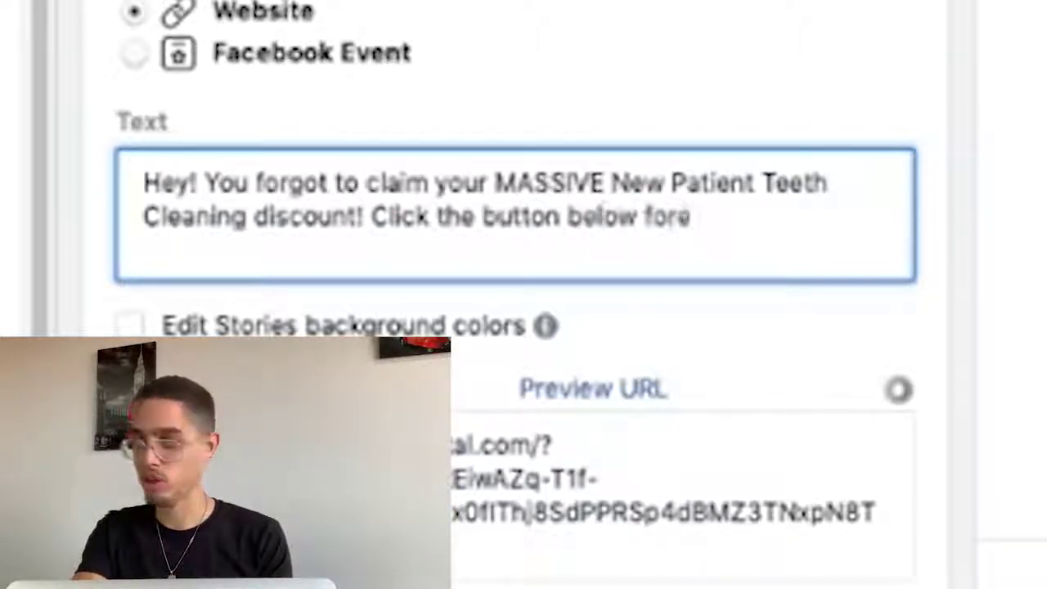
pyautogui.press('BackSpace')
pyautogui.press('BackSpace')
pyautogui.press('BackSpace')
pyautogui.press('BackSpace')
pyautogui.press('BackSpace')
pyautogui.press('BackSpace')
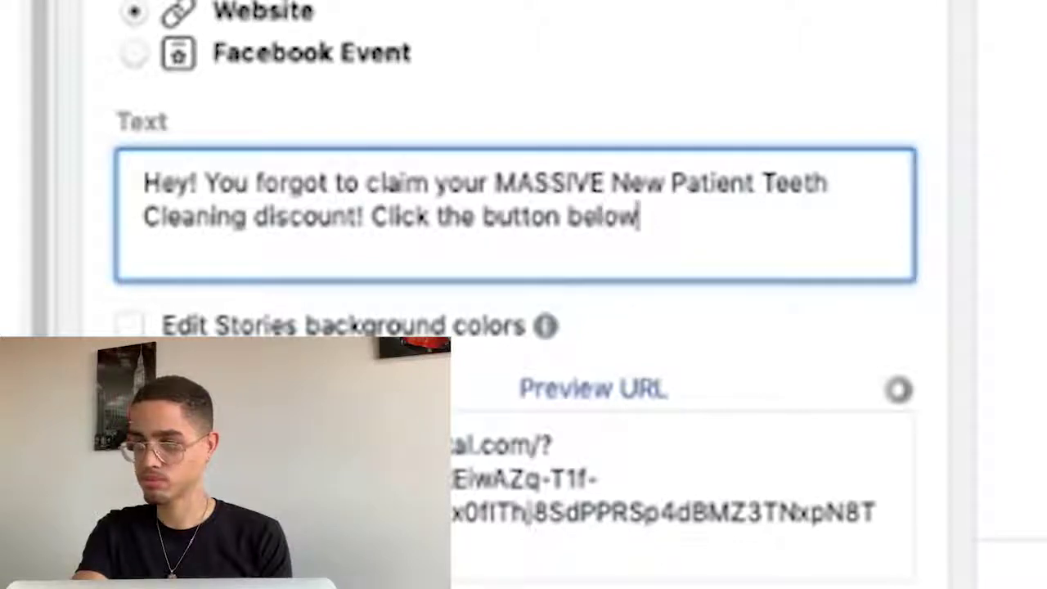
pyautogui.write('before th')
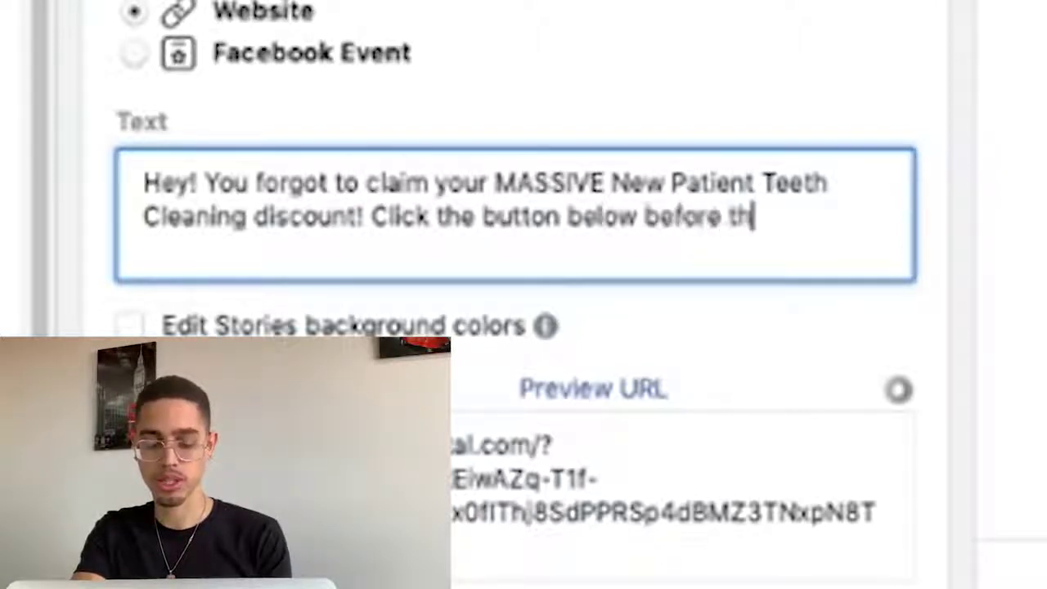
pyautogui.write('e offer is gone!')
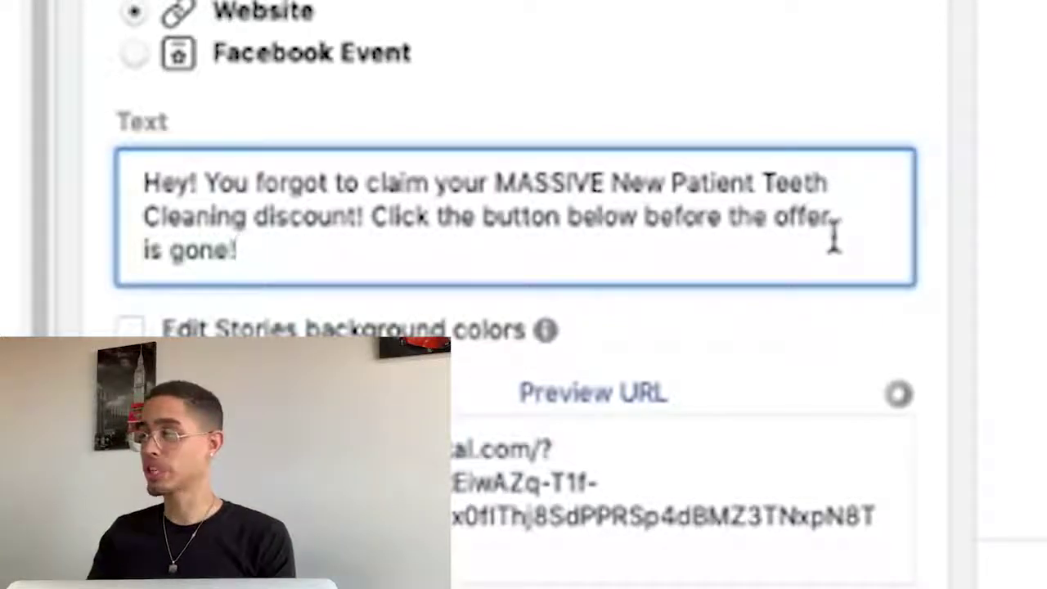
# Enter "75% OFF New eeth Cleaining" as the ad's headline draft.
pyautogui.scroll(-5, 675, 259)
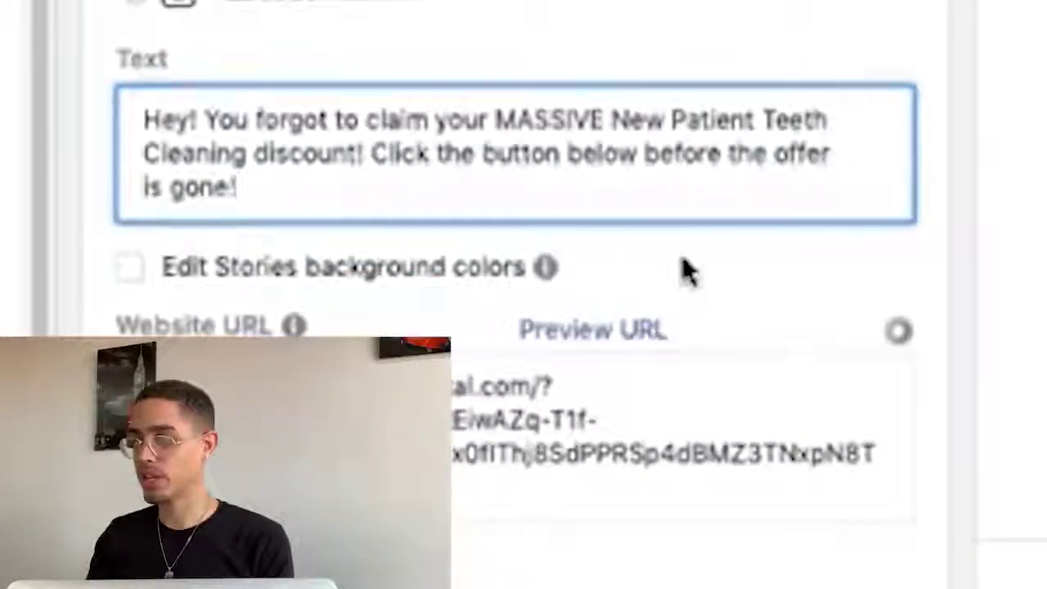
pyautogui.click(301, 464)
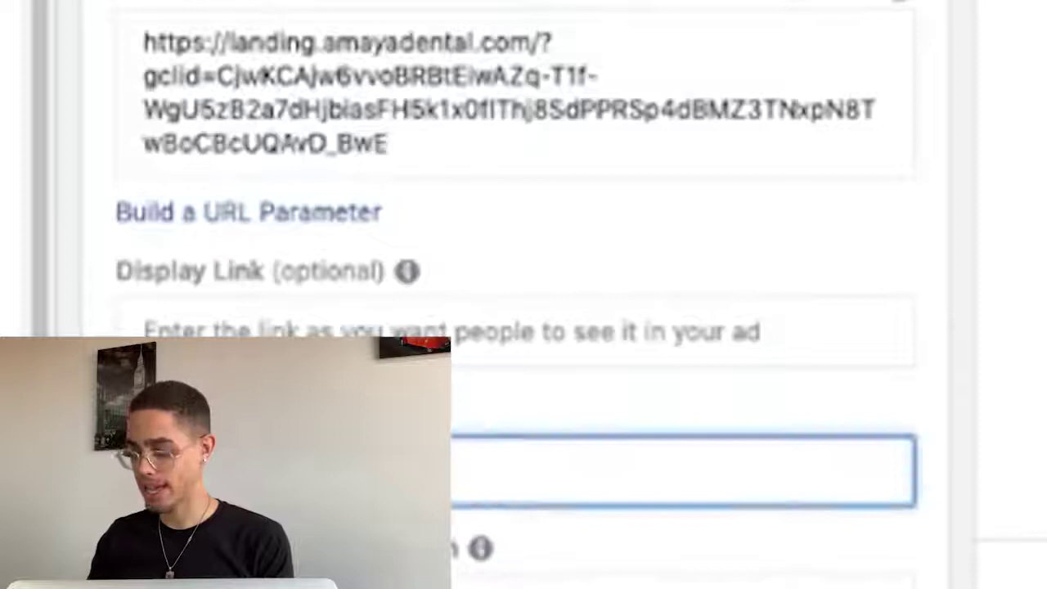
pyautogui.write('75%')
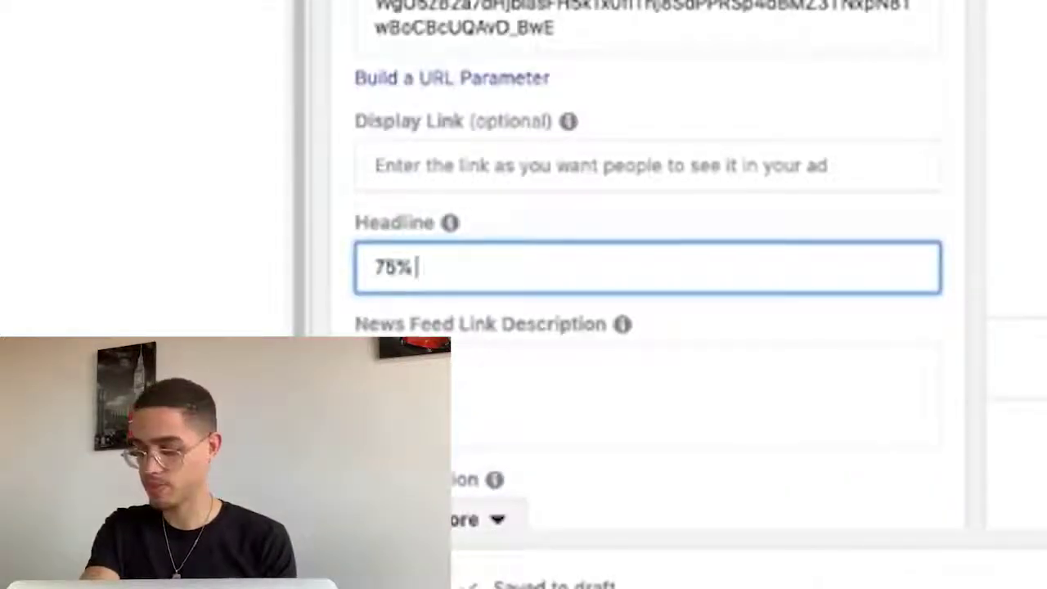
pyautogui.write(' OFF')
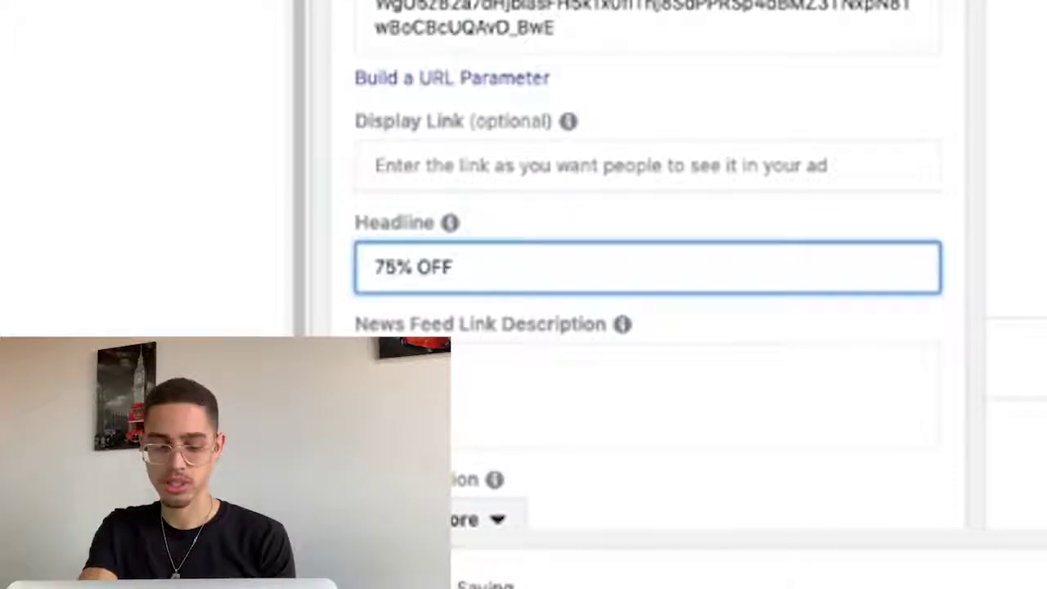
pyautogui.write(' New T')
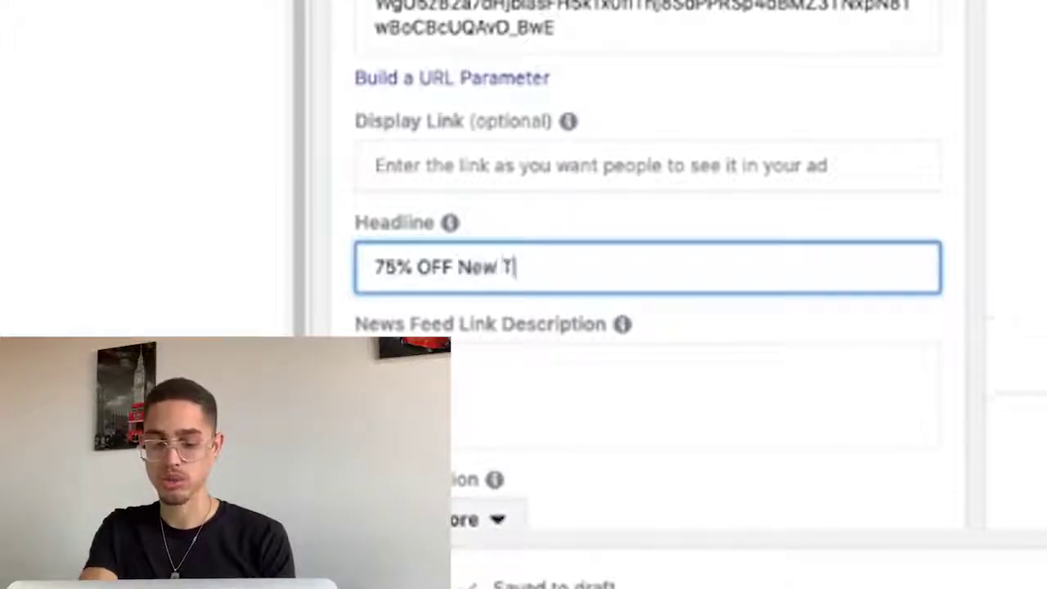
pyautogui.press('BackSpace')
pyautogui.write('ee')
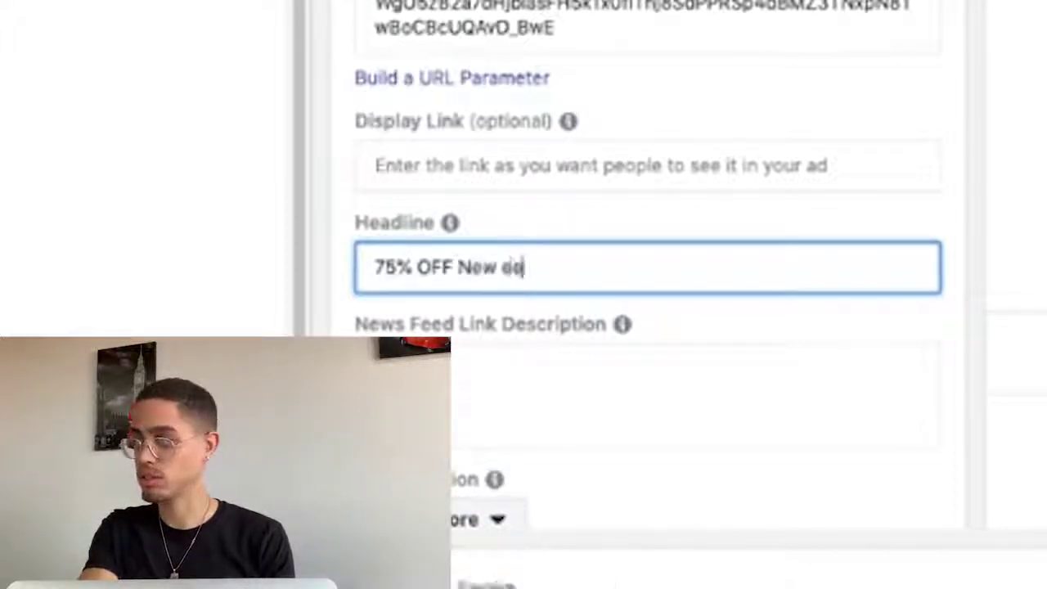
pyautogui.write('th Cleaining')
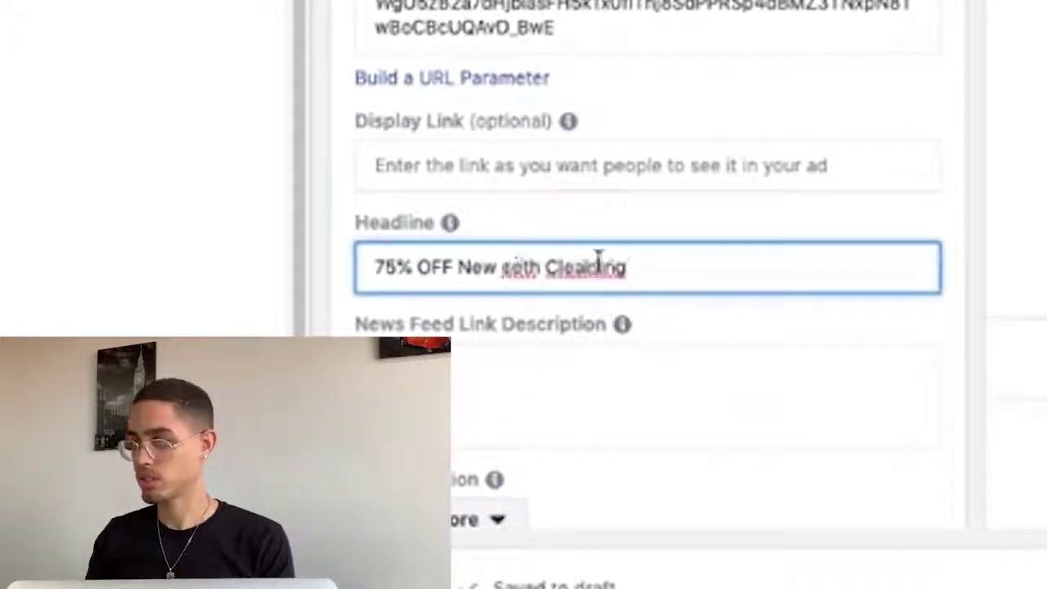
# Remove "New" from the headline and correct its spelling and punctuation so it reads "75% OFF teeth Cleaning!".
pyautogui.click(497, 270)
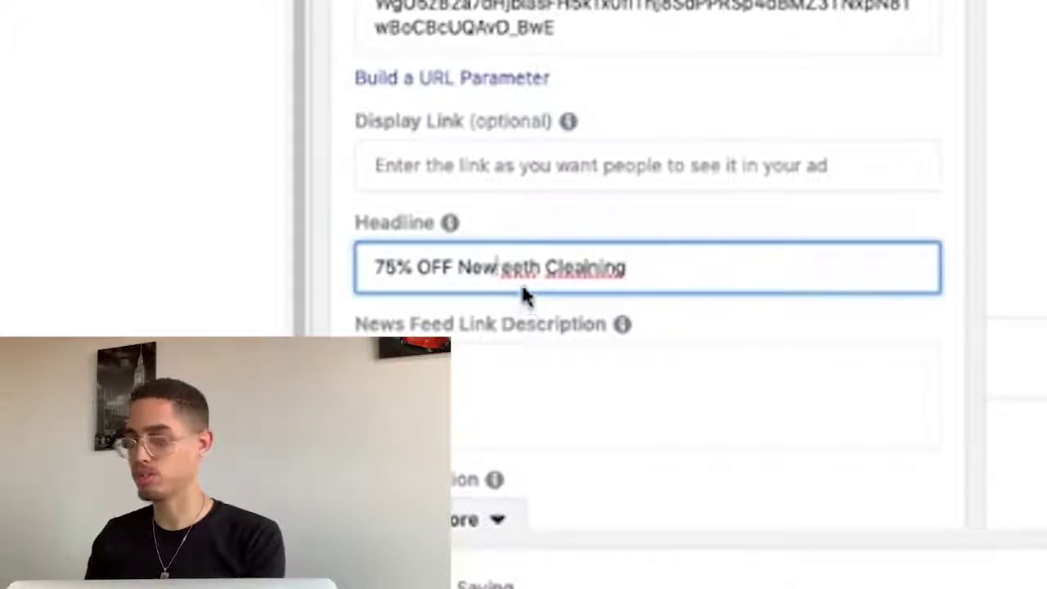
pyautogui.press('BackSpace')
pyautogui.press('BackSpace')
pyautogui.press('BackSpace')
pyautogui.press('BackSpace')
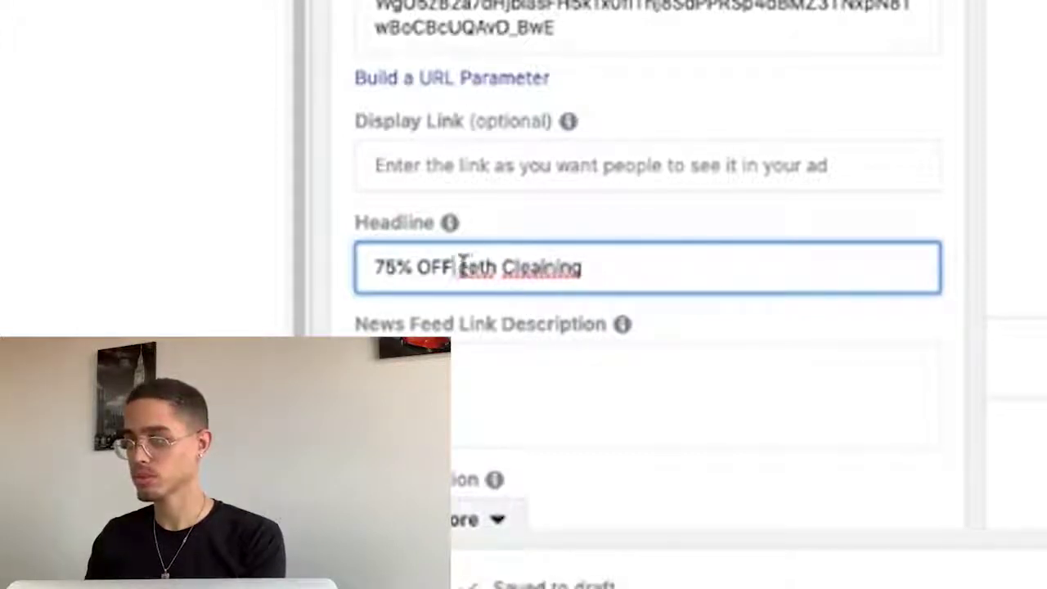
pyautogui.write('t')
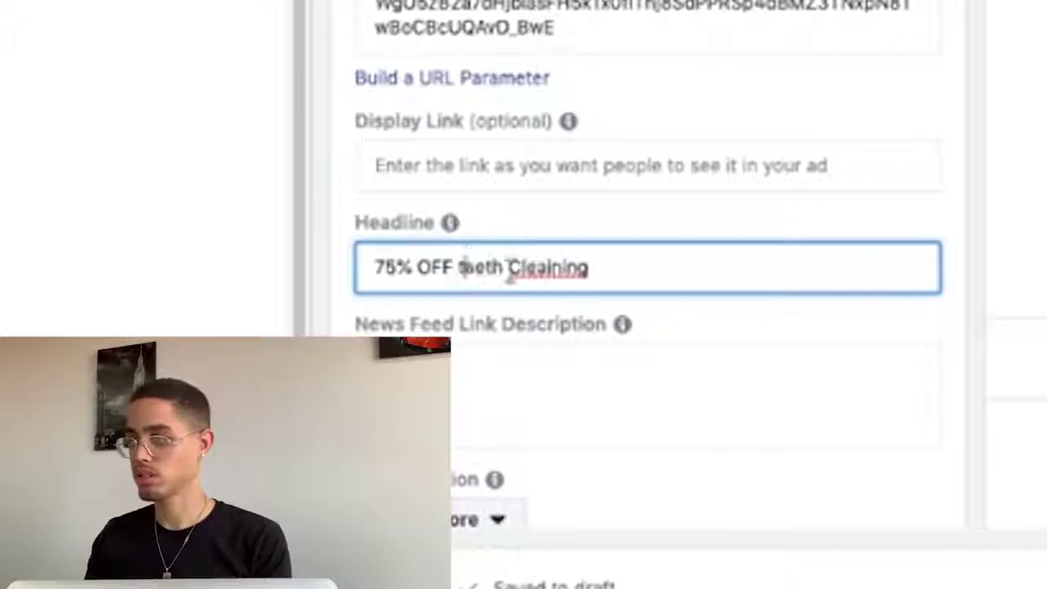
pyautogui.rightClick(554, 270)
pyautogui.click(623, 208)
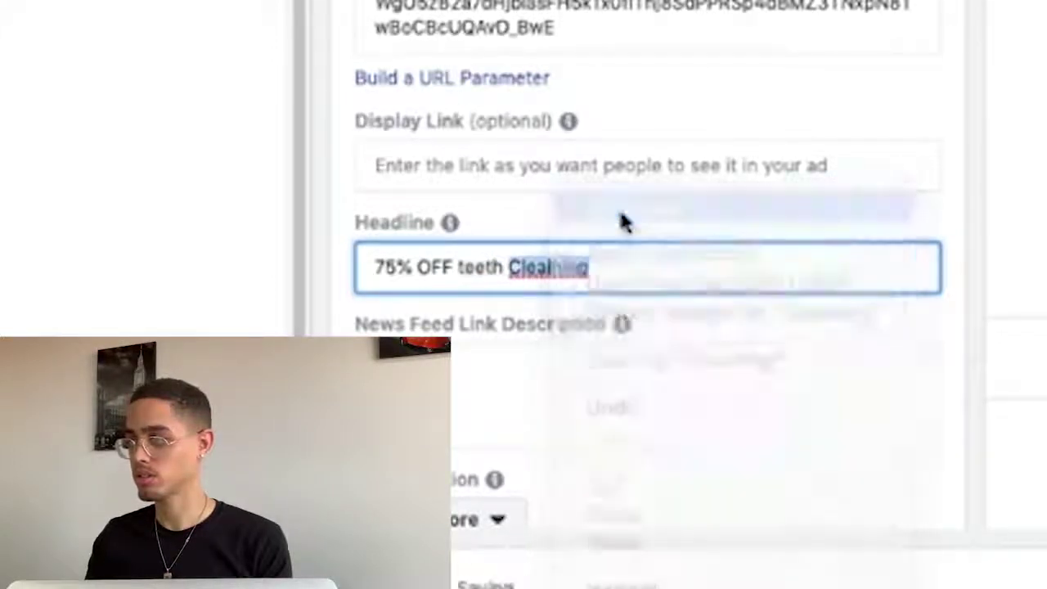
pyautogui.write('!')
pyautogui.moveTo(622, 324)
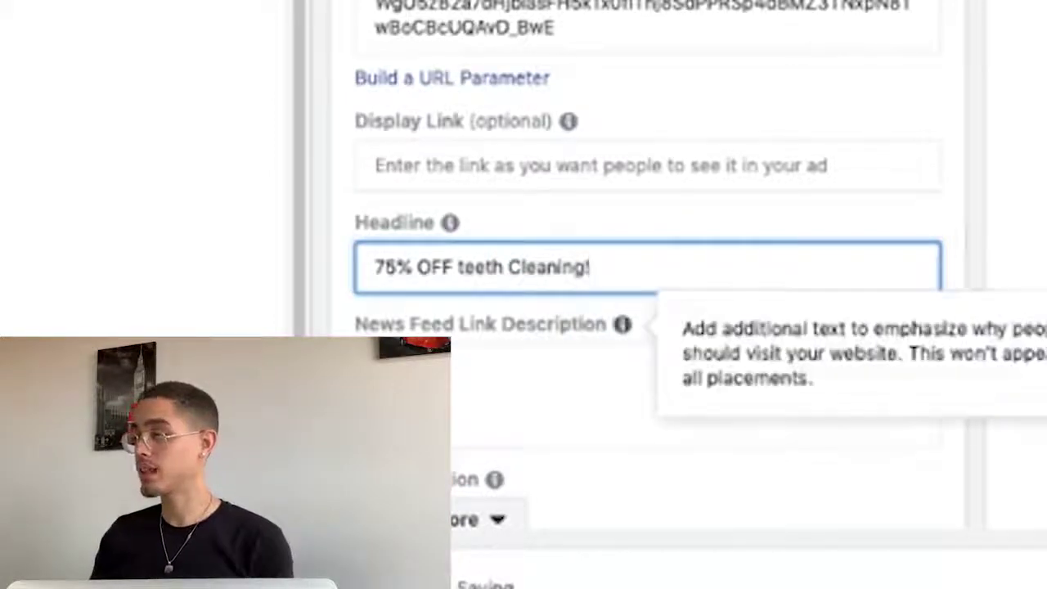